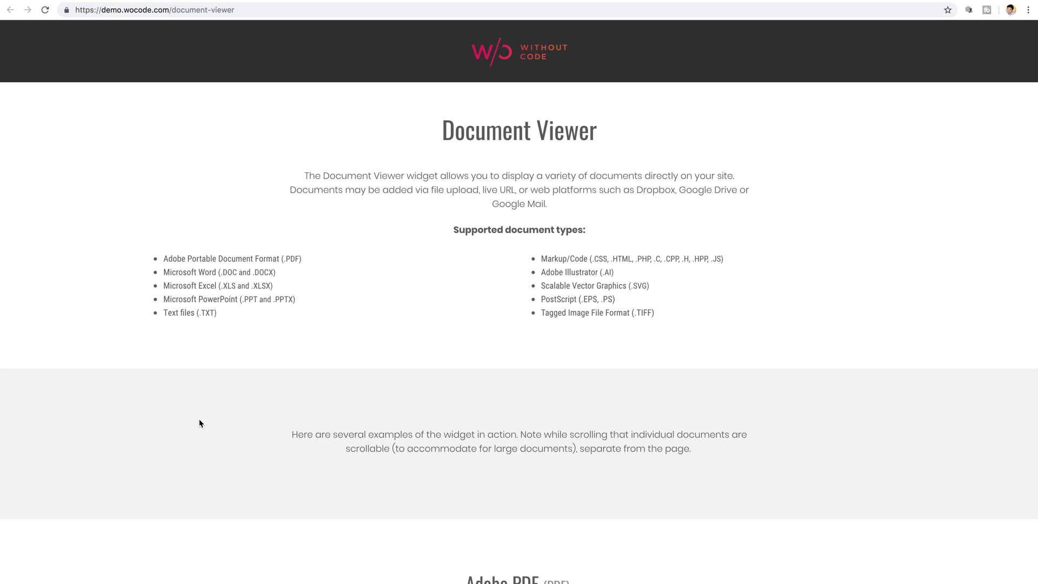
Scroll the Document Viewer demo and page the Go-Go Travel PDF to page 3 of 4
scroll(197, 419, down, 5)
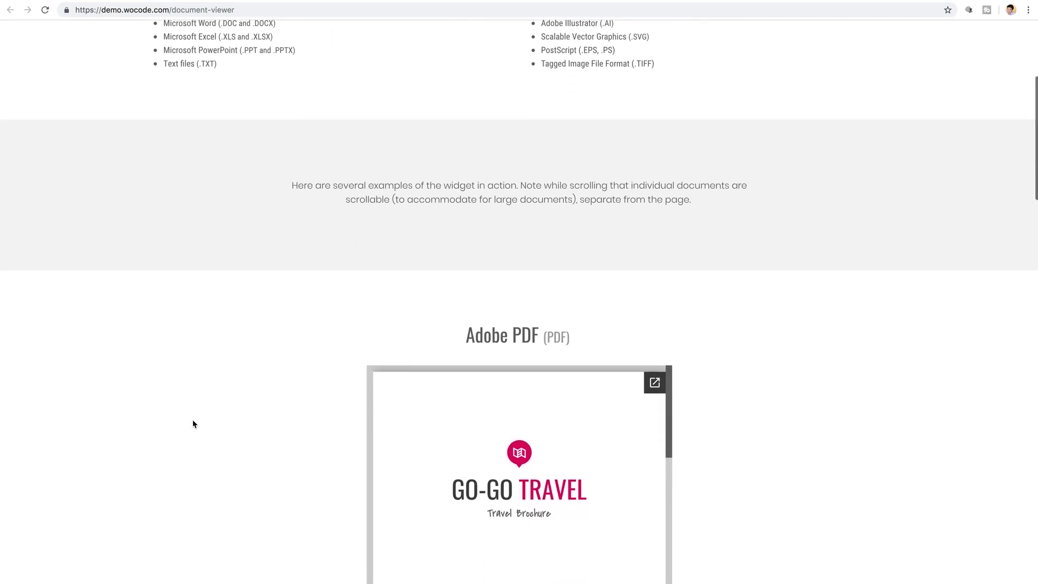
scroll(193, 423, down, 5)
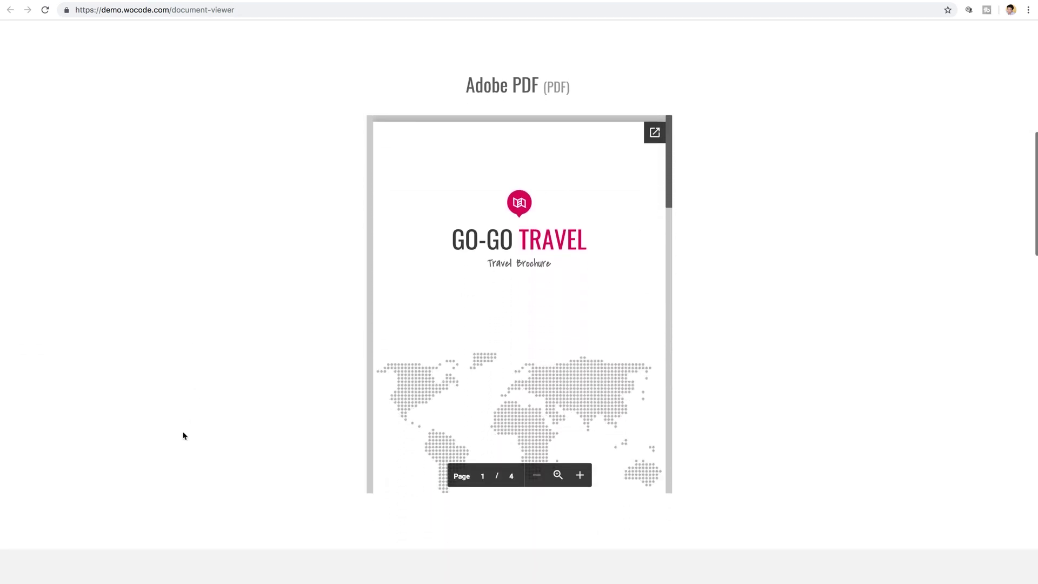
scroll(563, 306, down, 5)
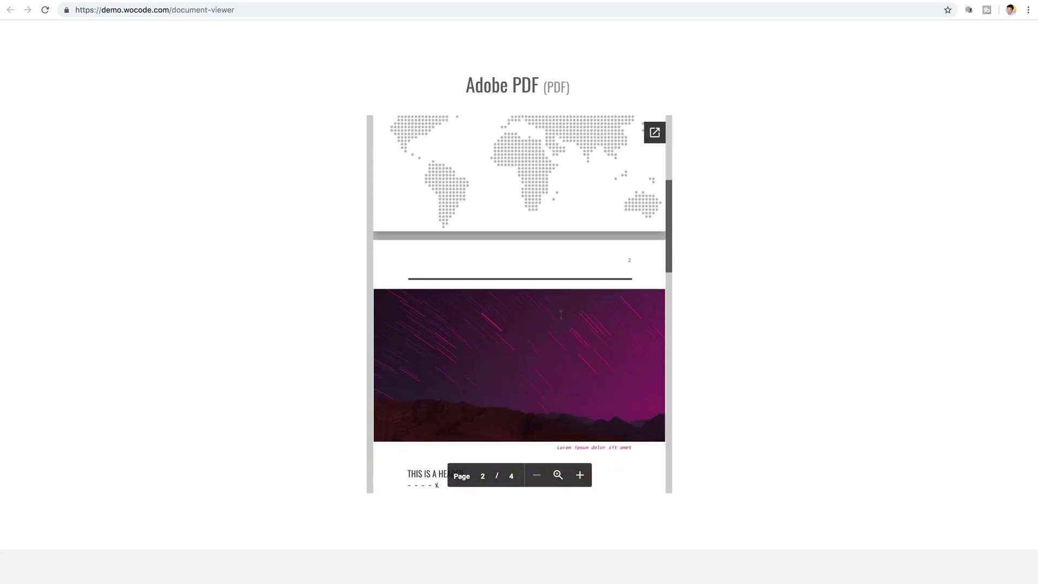
scroll(561, 314, down, 4)
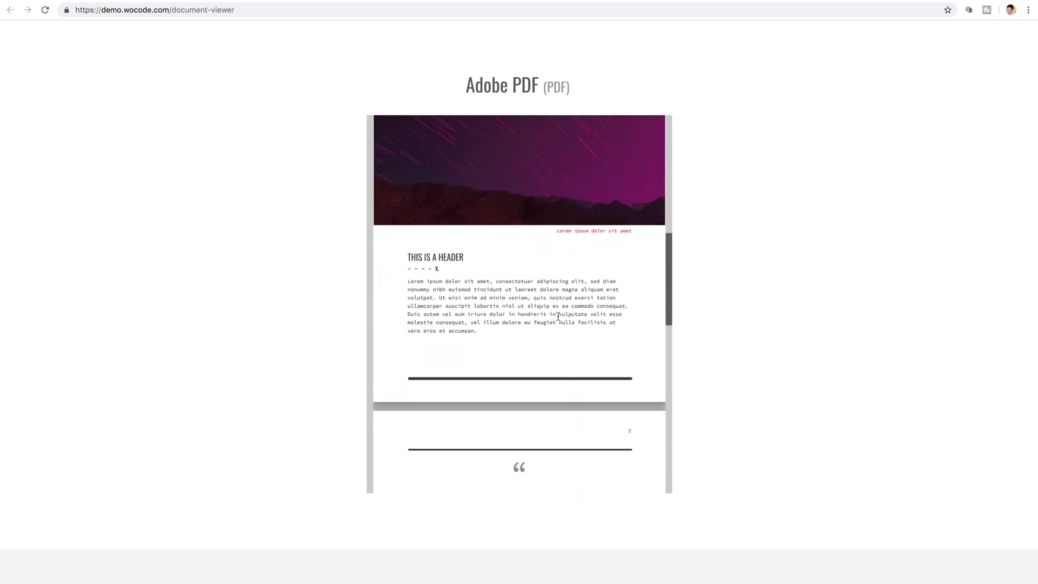
scroll(558, 316, down, 6)
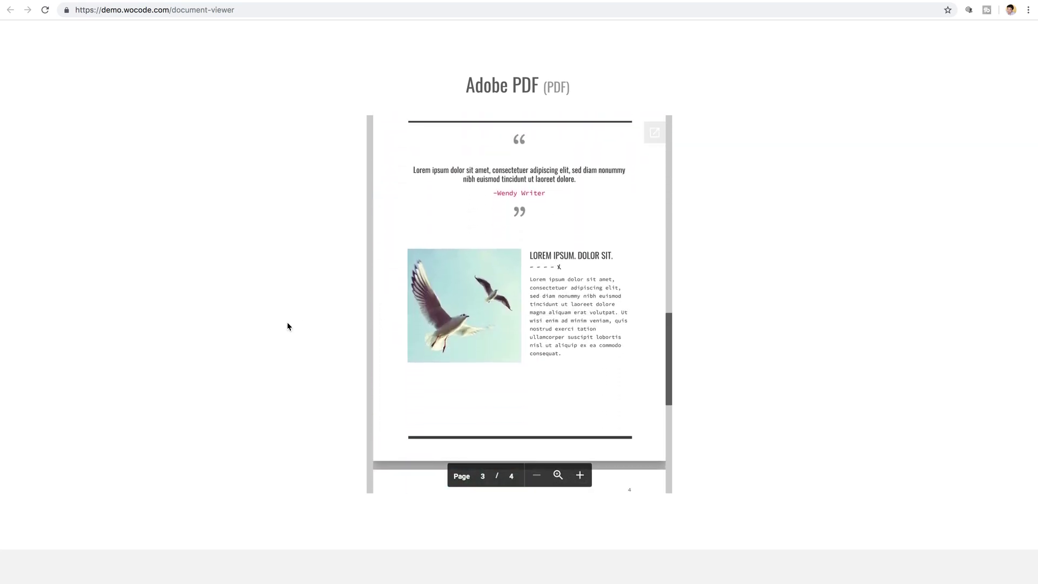
scroll(213, 326, down, 6)
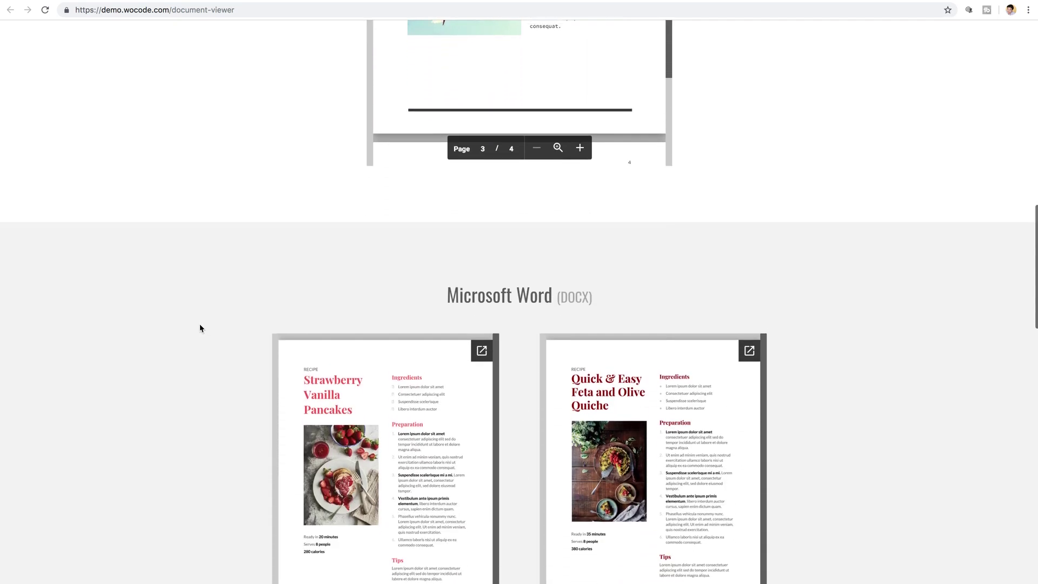
Scroll down to the Word examples and the Website Traffic Dashboard spreadsheet preview
scroll(200, 329, down, 2)
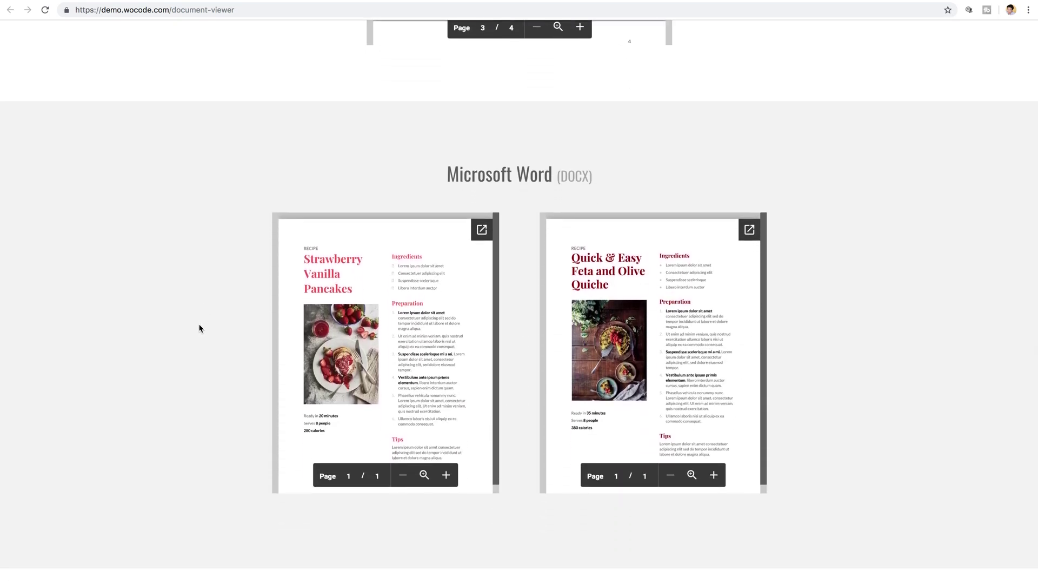
scroll(200, 328, down, 7)
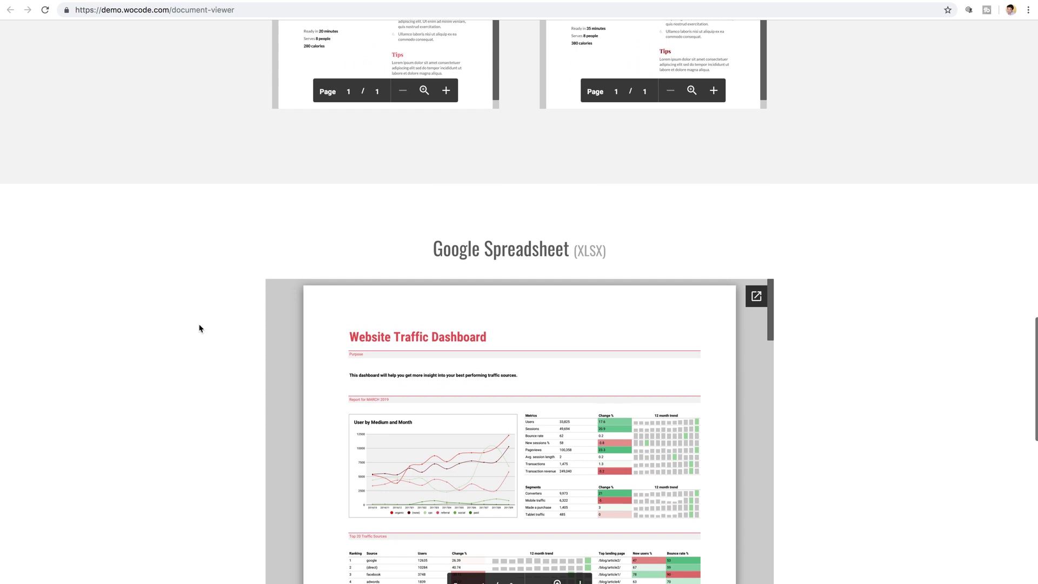
scroll(200, 328, down, 2)
scroll(462, 325, down, 4)
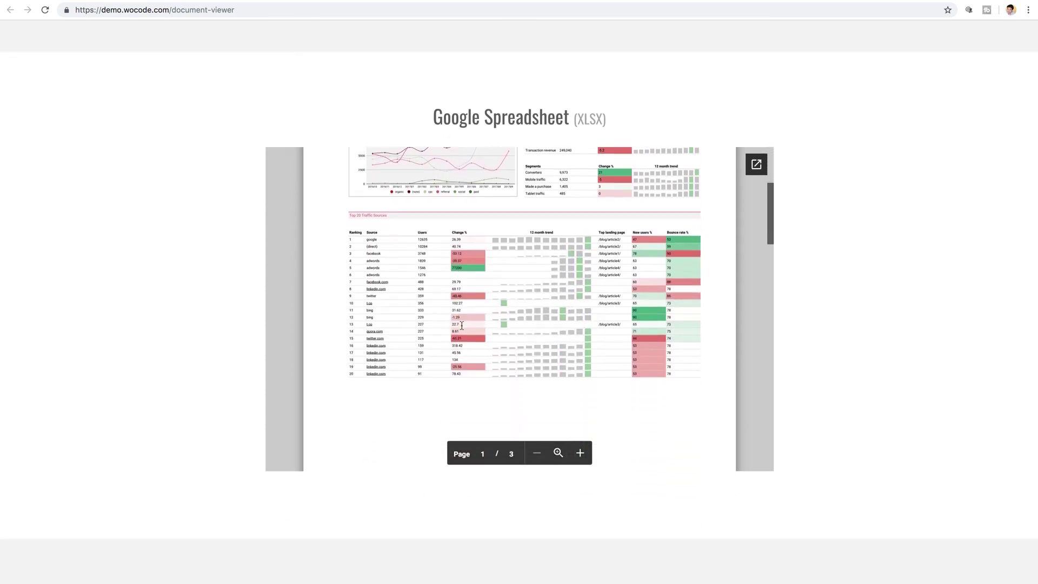
scroll(462, 325, down, 7)
Scroll back up and return the Go-Go Travel PDF to its cover, page 1 of 4
scroll(460, 326, up, 2)
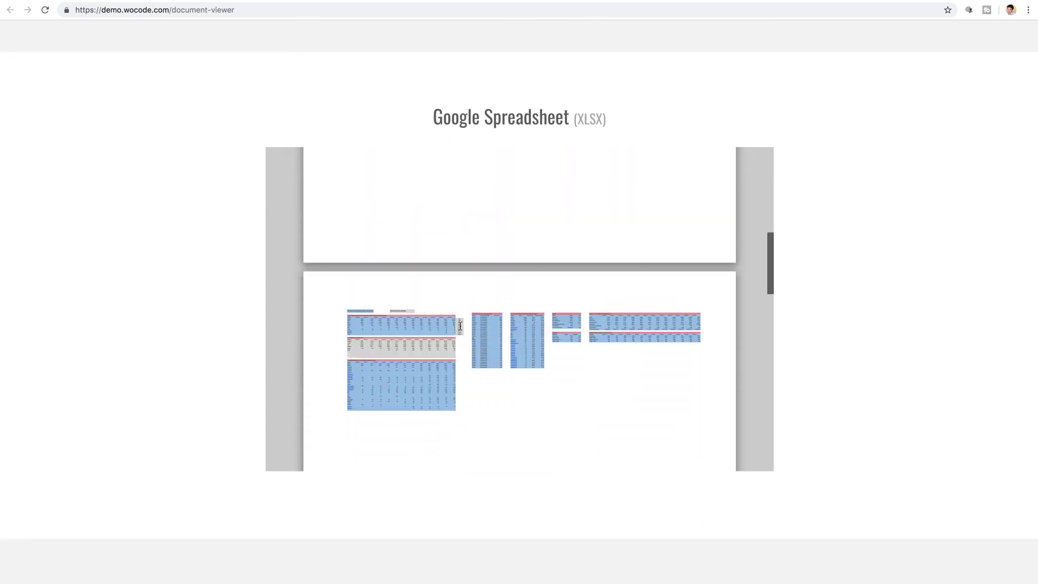
scroll(460, 326, up, 6)
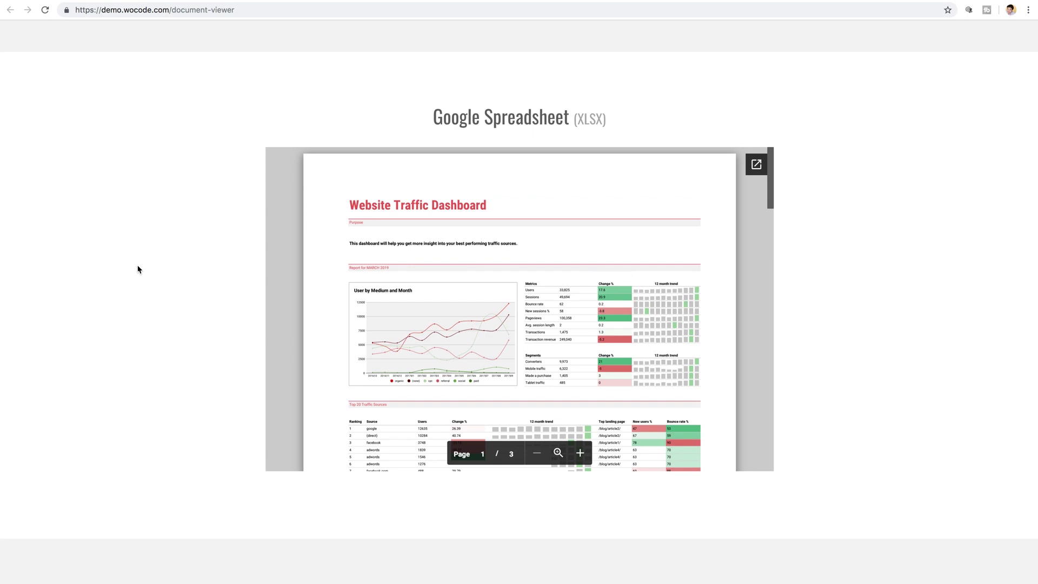
scroll(156, 271, up, 5)
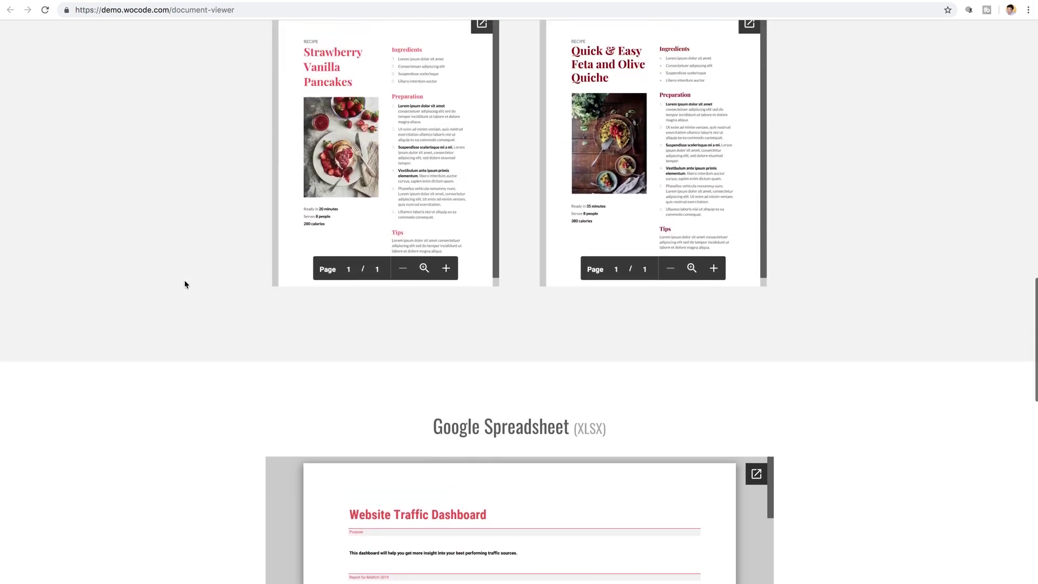
scroll(184, 285, up, 3)
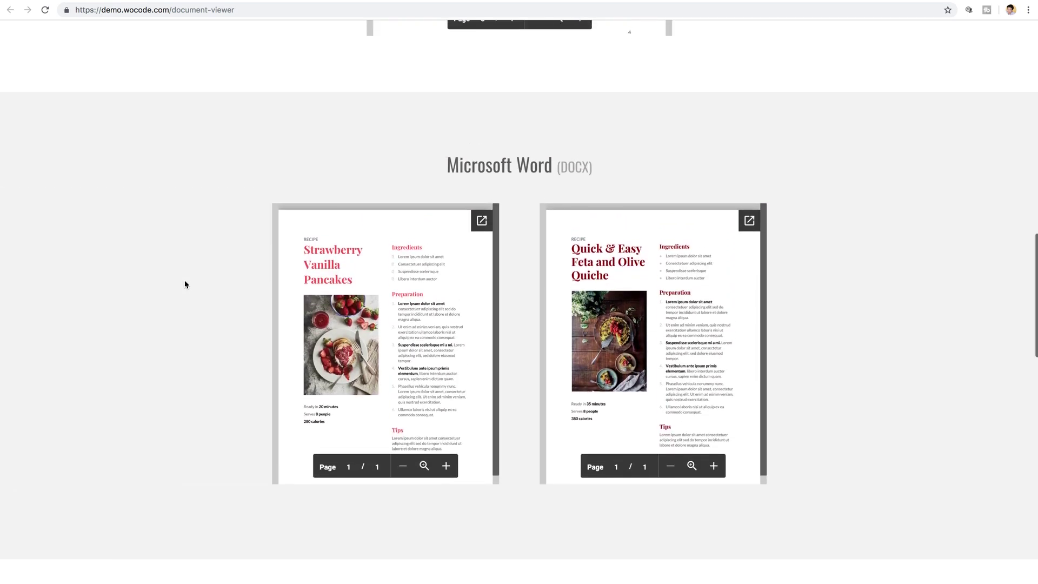
scroll(185, 284, up, 7)
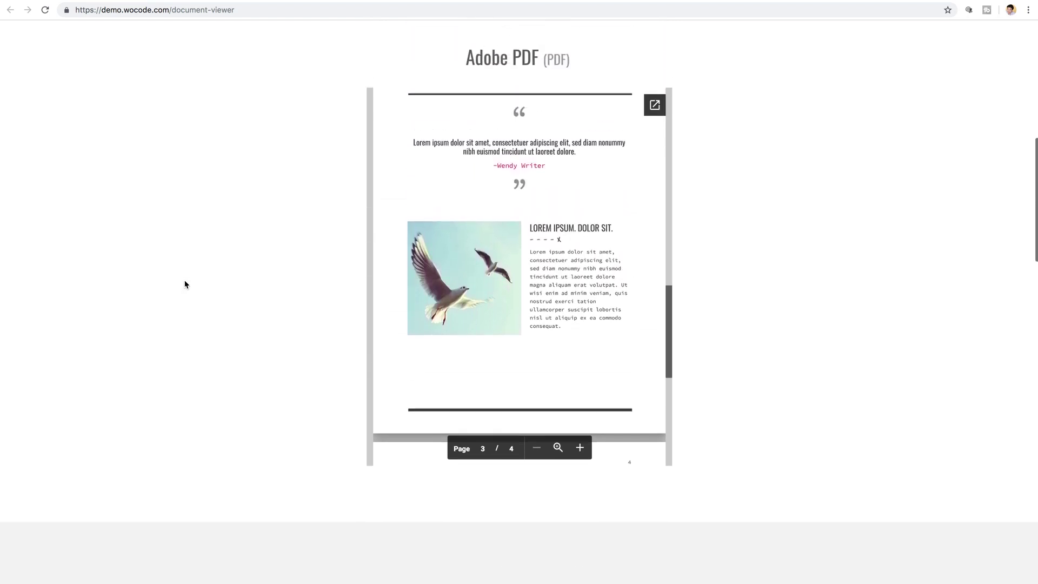
scroll(187, 285, up, 1)
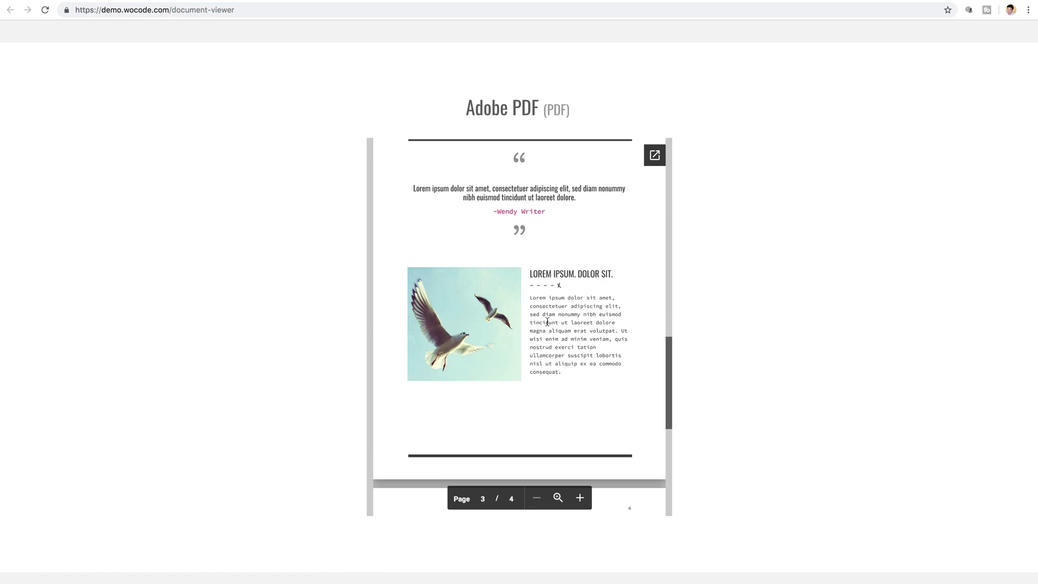
scroll(547, 321, down, 2)
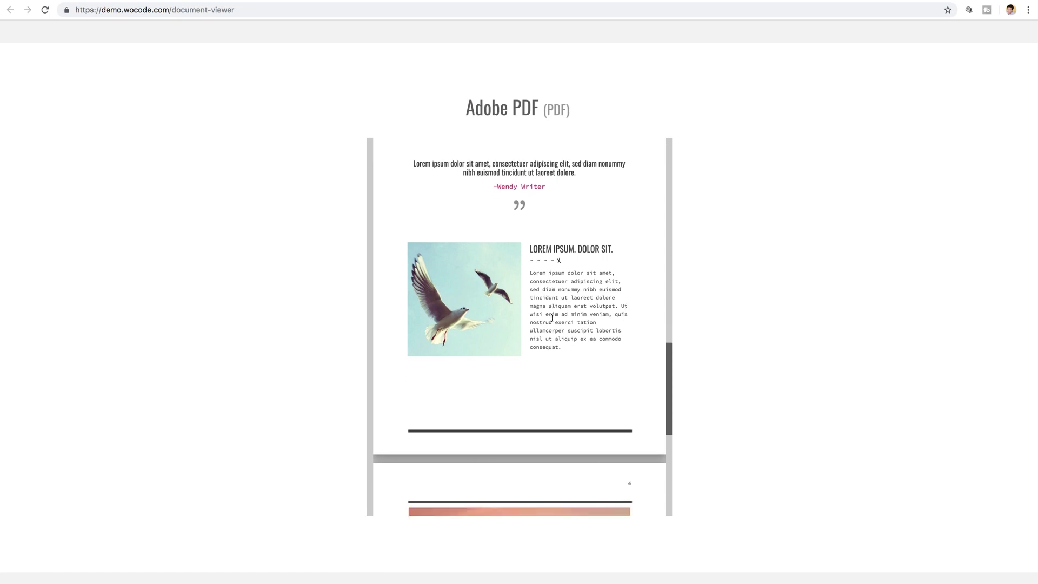
scroll(552, 319, up, 3)
scroll(552, 319, down, 5)
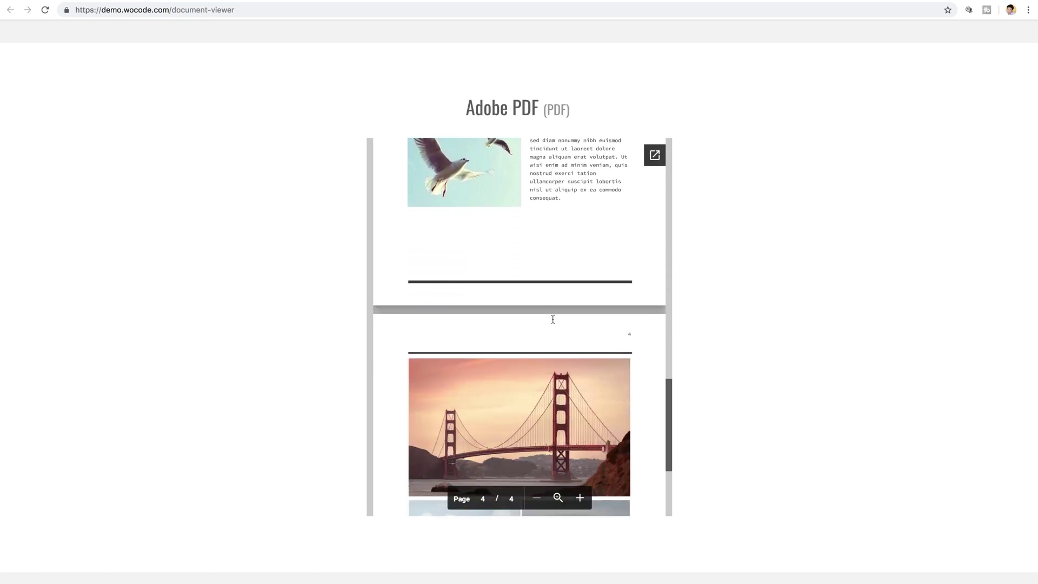
scroll(552, 319, up, 4)
scroll(553, 319, up, 10)
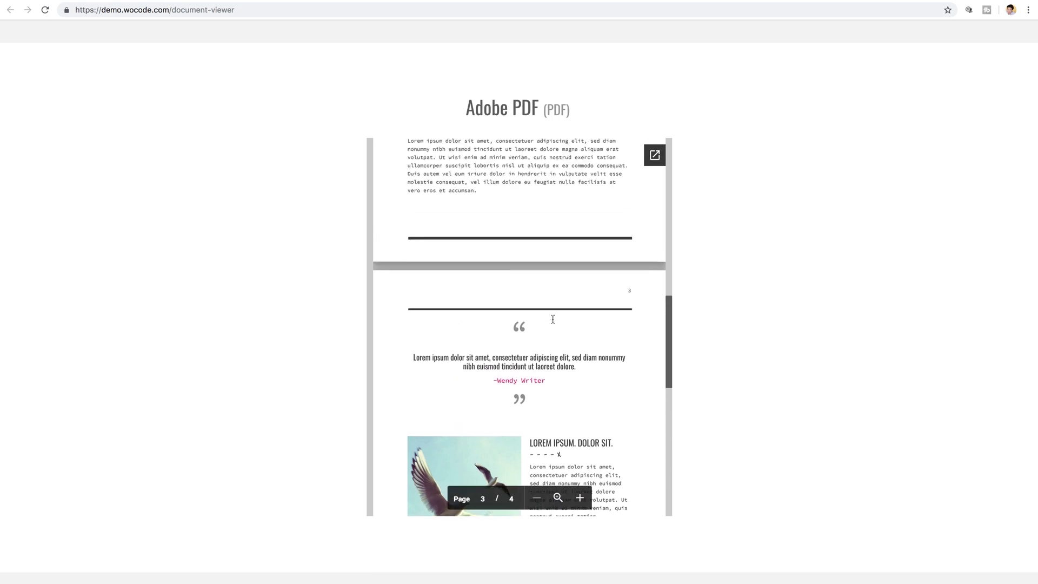
scroll(553, 319, up, 8)
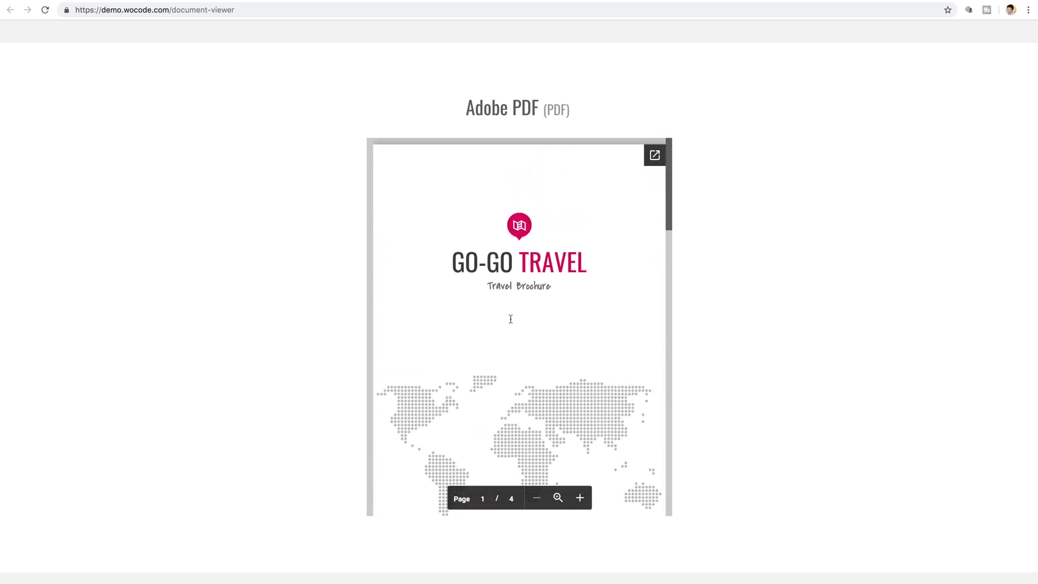
Drag a Document Viewer widget into a new row directly under the Bio text
scroll(255, 297, up, 5)
scroll(219, 298, up, 1)
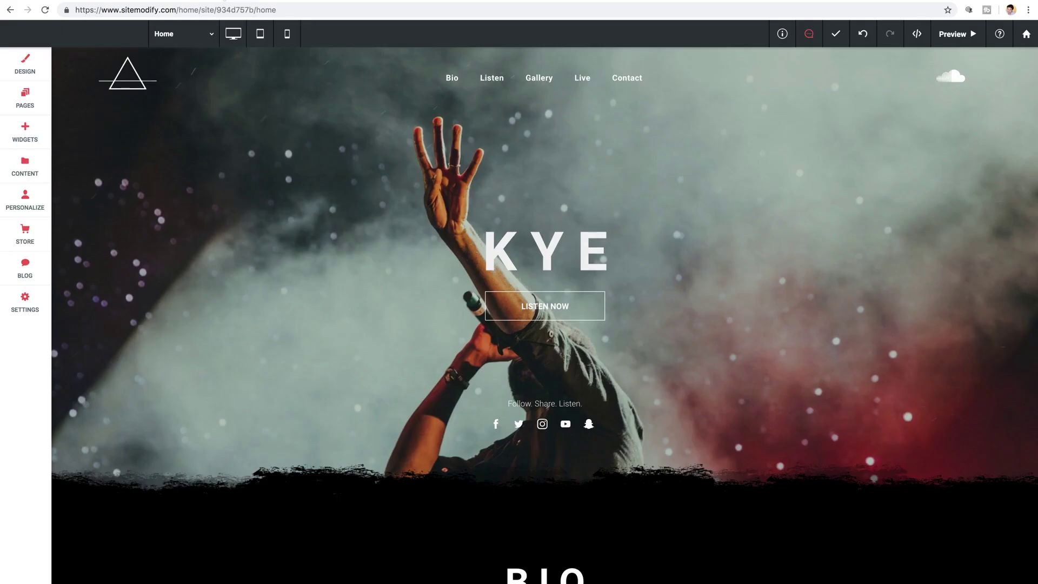
scroll(257, 212, down, 8)
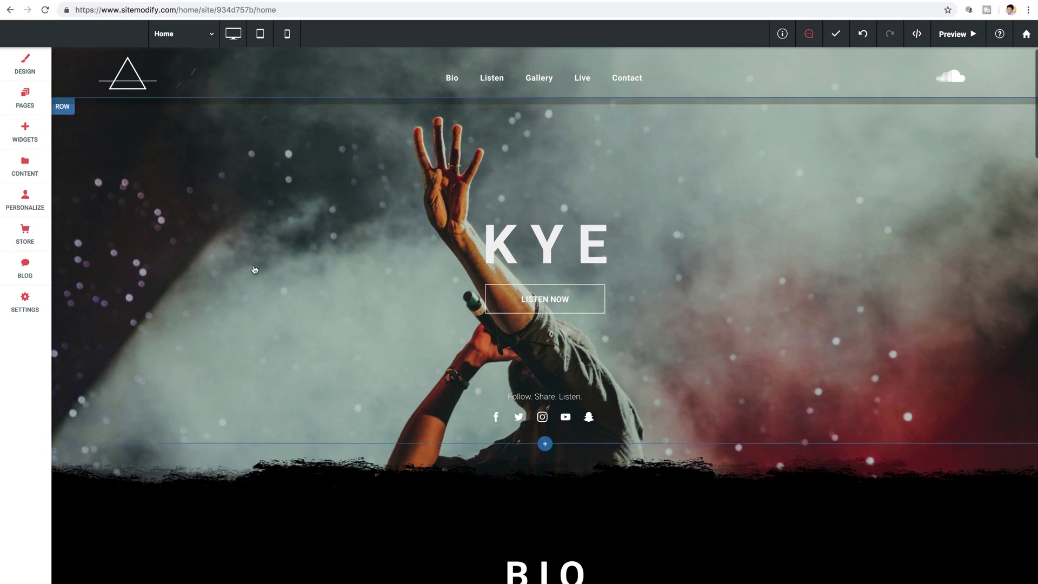
scroll(255, 271, down, 1)
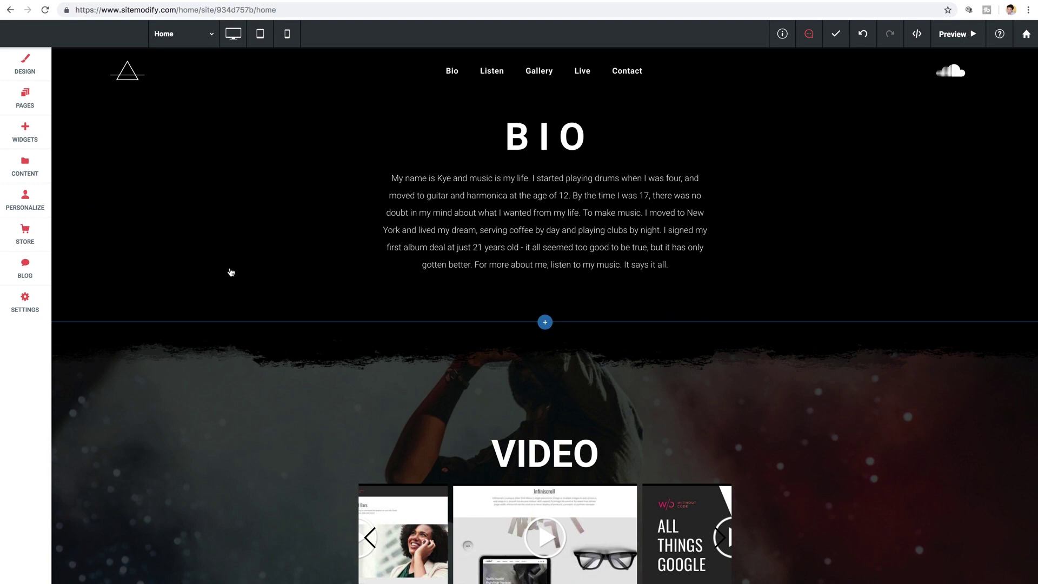
scroll(137, 294, down, 7)
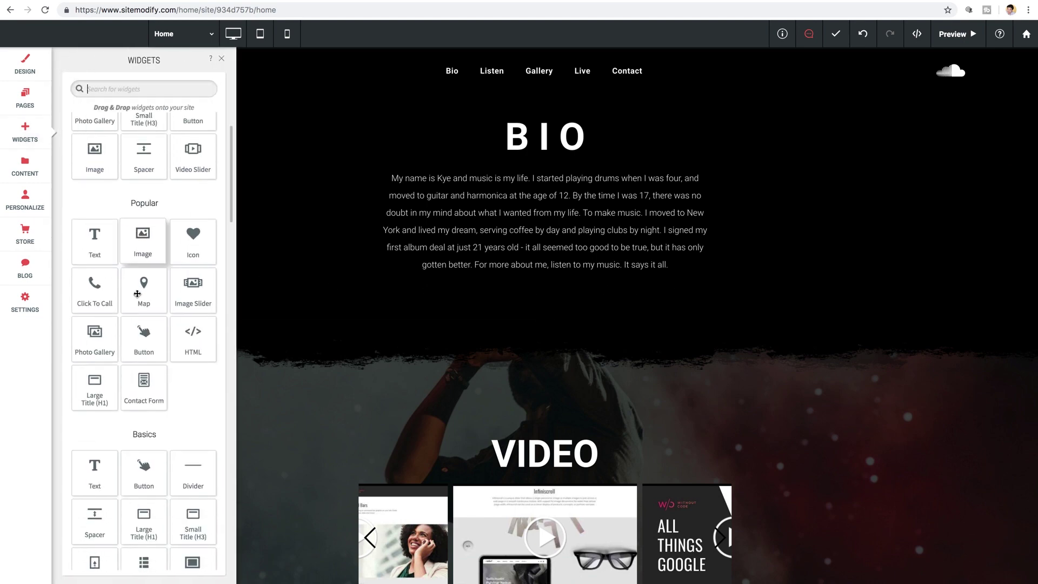
scroll(137, 293, down, 5)
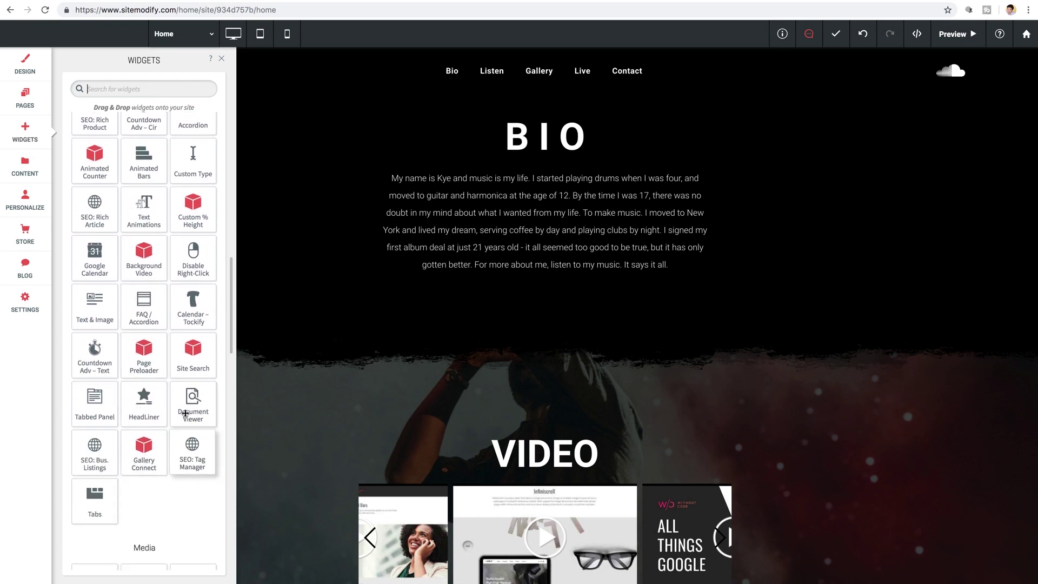
drag(189, 400, 535, 302)
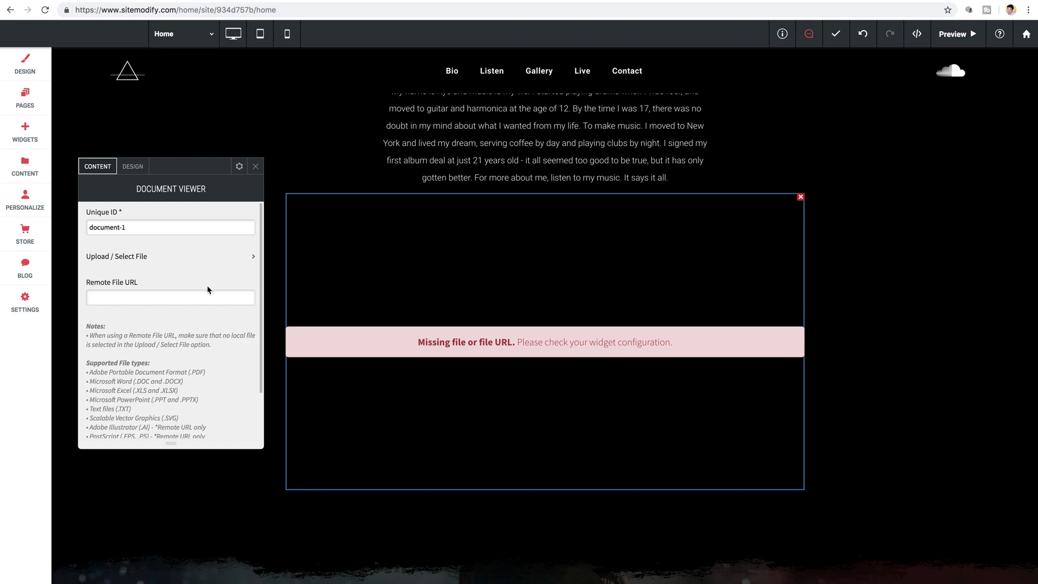
drag(173, 167, 184, 184)
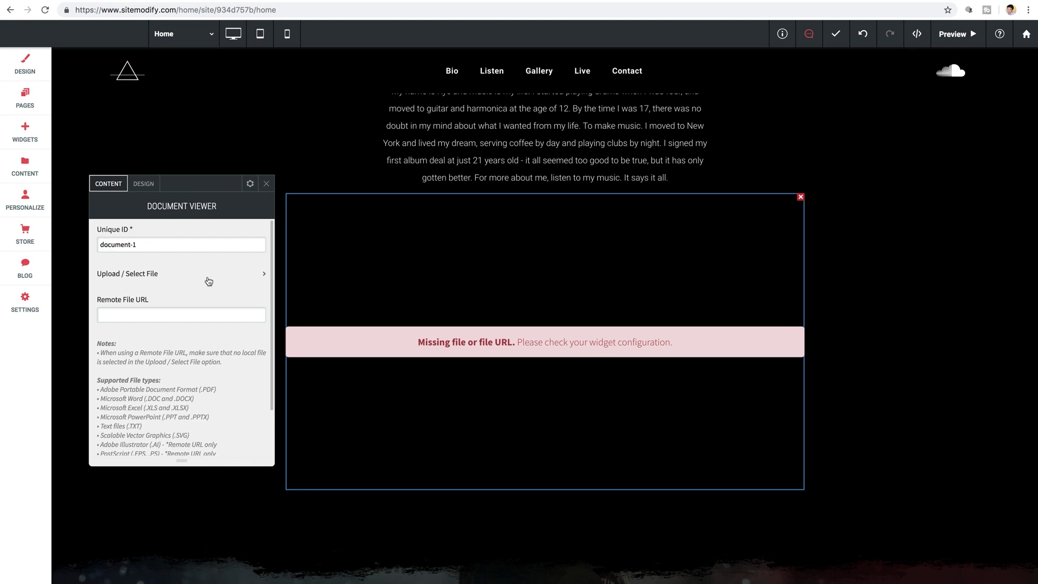
scroll(209, 281, down, 2)
scroll(208, 281, up, 2)
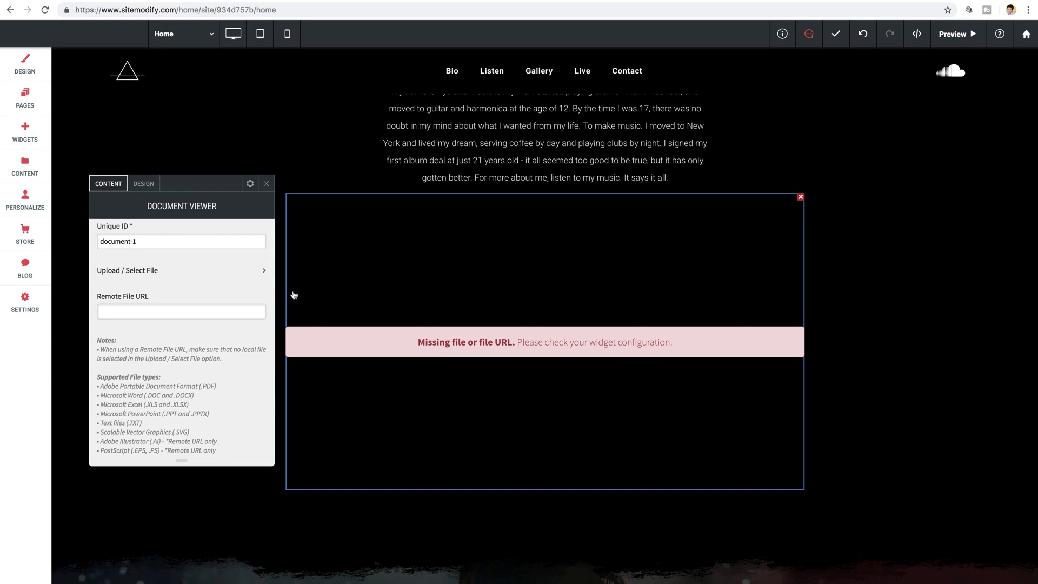
scroll(294, 295, down, 1)
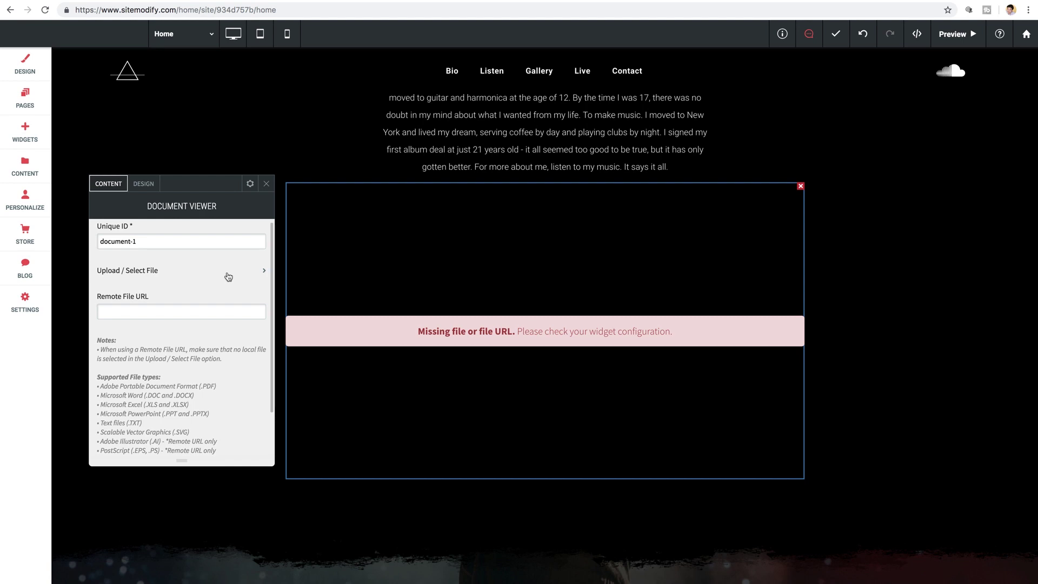
Set the viewer's file source to 'File for download' and bring up the empty file library
click(149, 275)
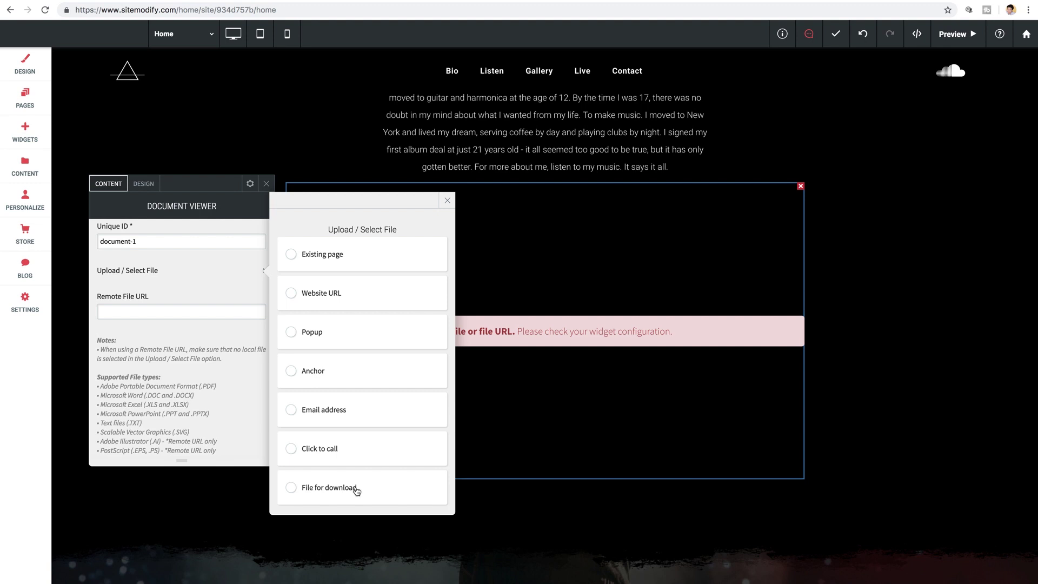
click(294, 489)
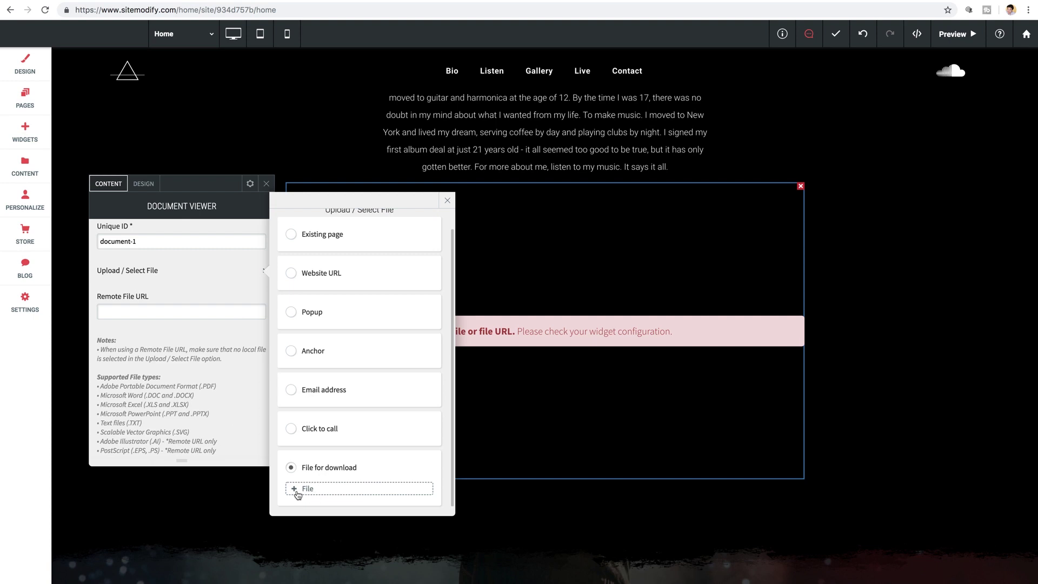
click(297, 492)
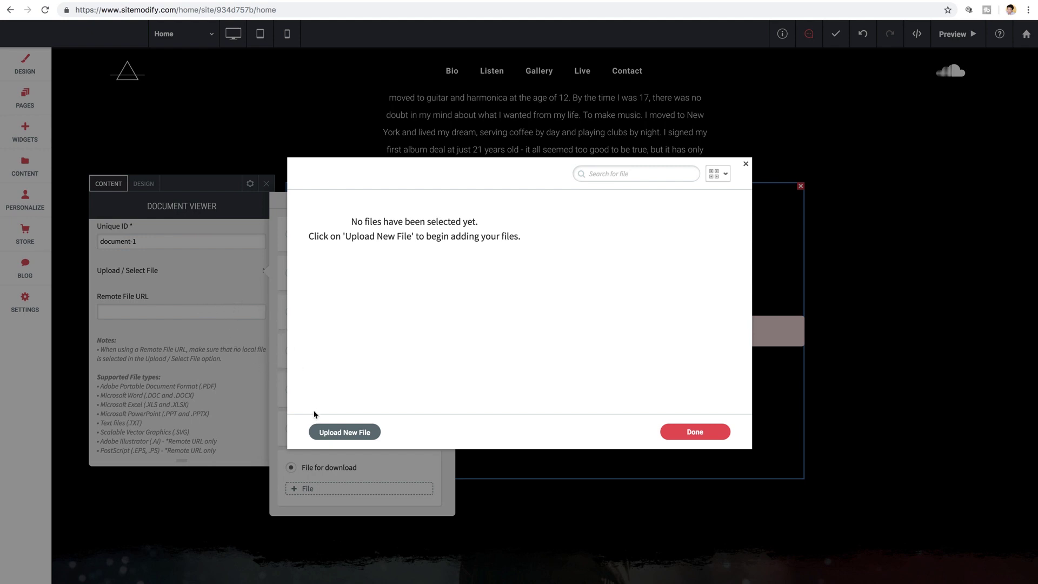
Upload Brochure.pdf from the computer into the file library and preview it
click(341, 433)
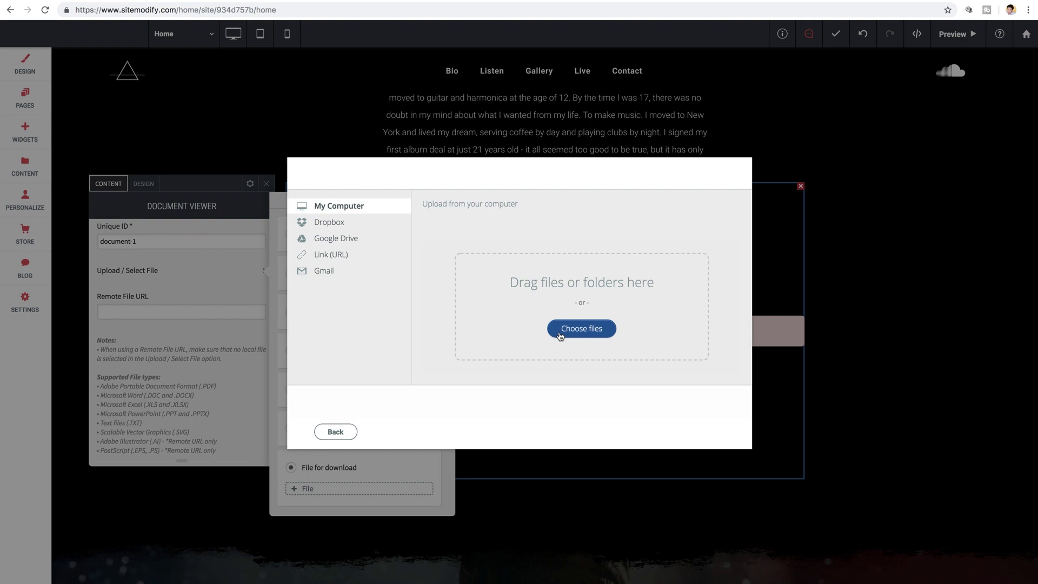
click(592, 330)
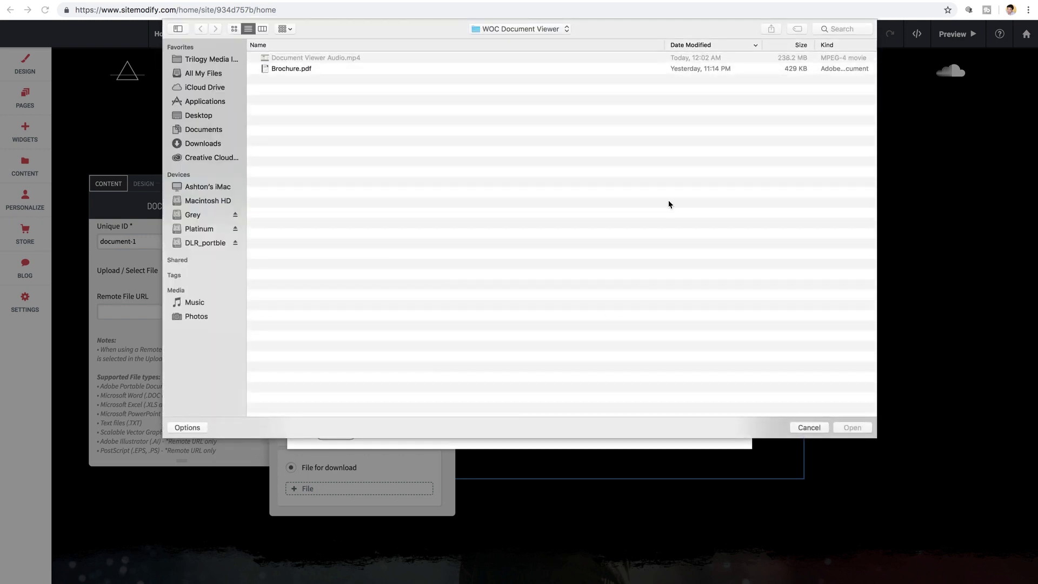
click(282, 71)
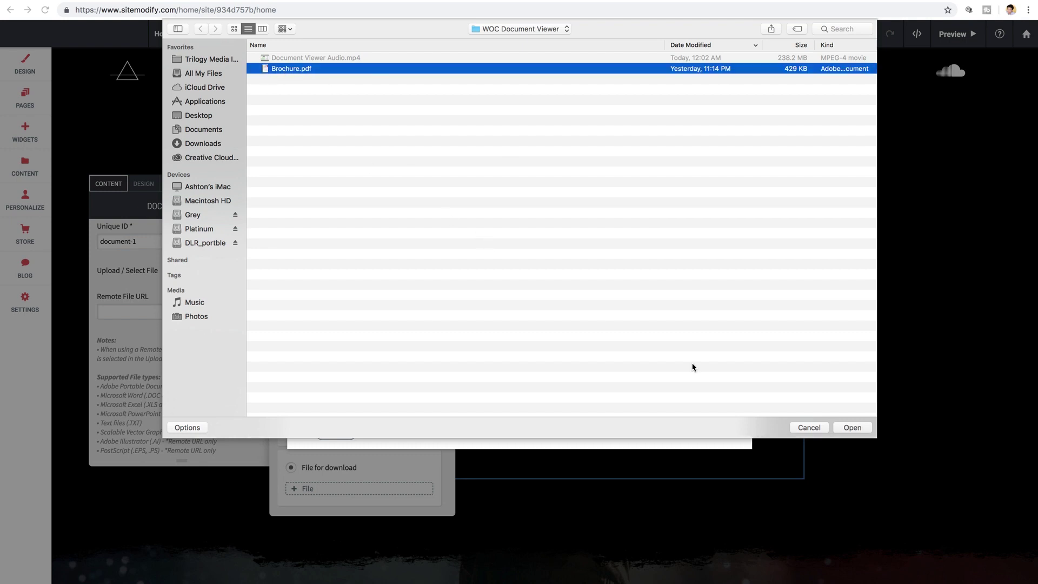
click(852, 428)
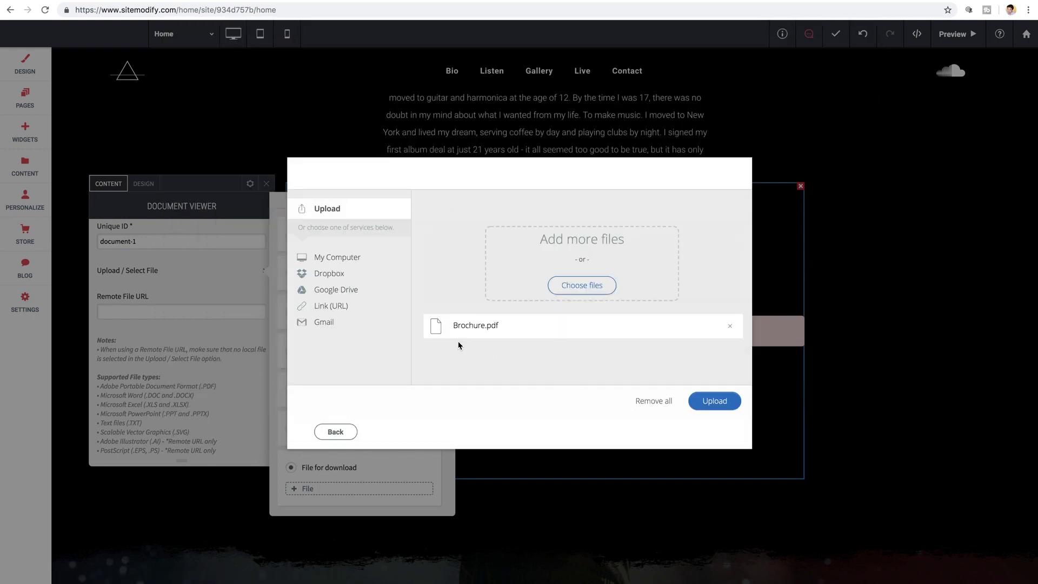
click(726, 405)
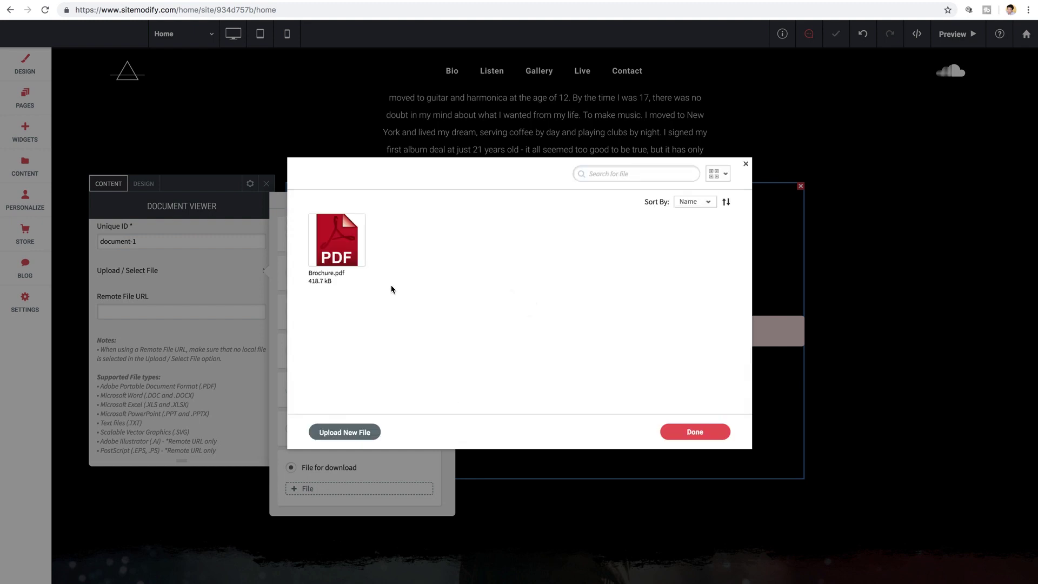
click(324, 248)
mouse_move(342, 258)
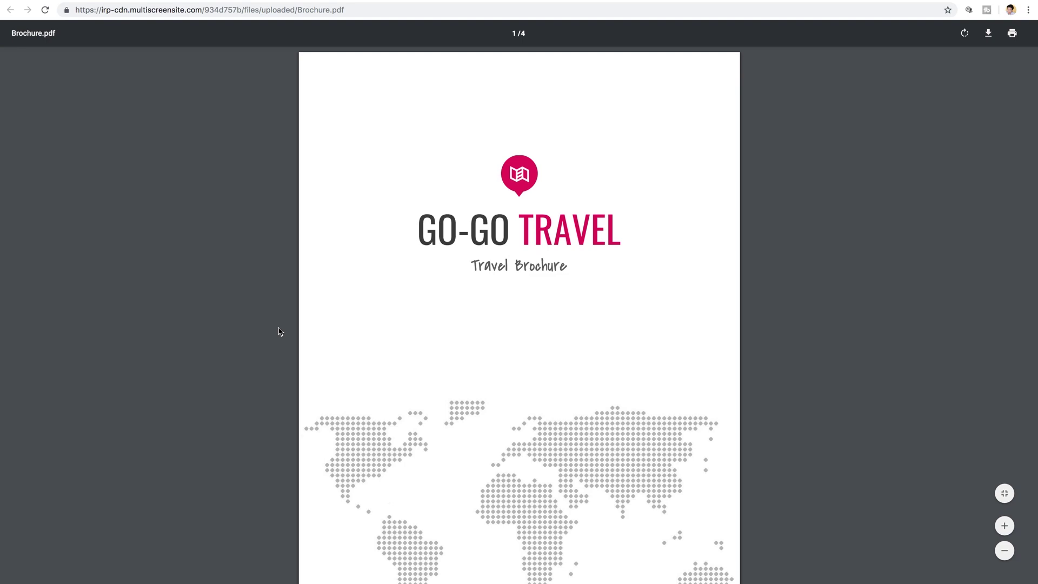
scroll(278, 332, down, 20)
scroll(278, 331, down, 5)
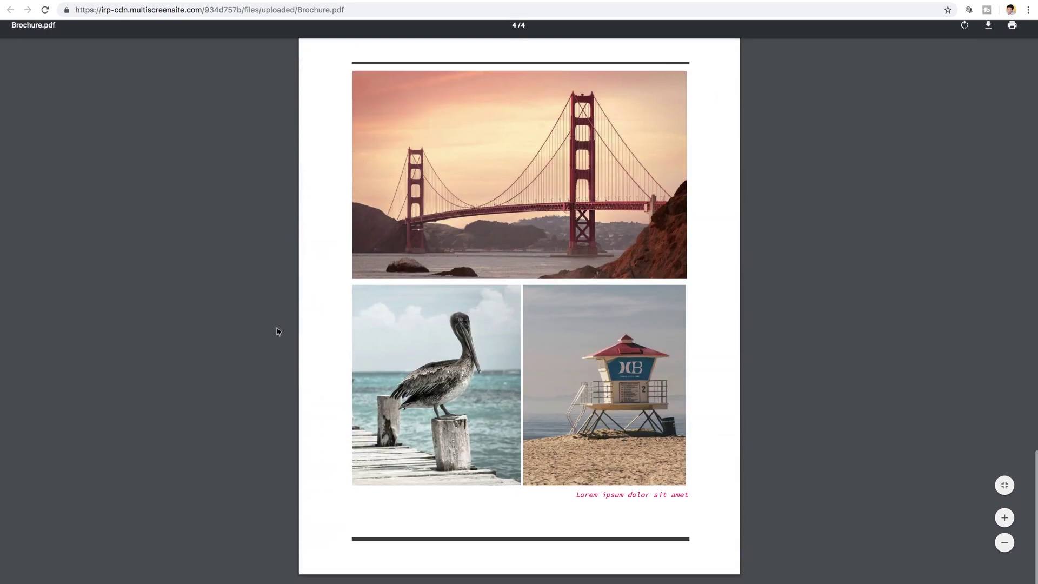
scroll(280, 332, up, 20)
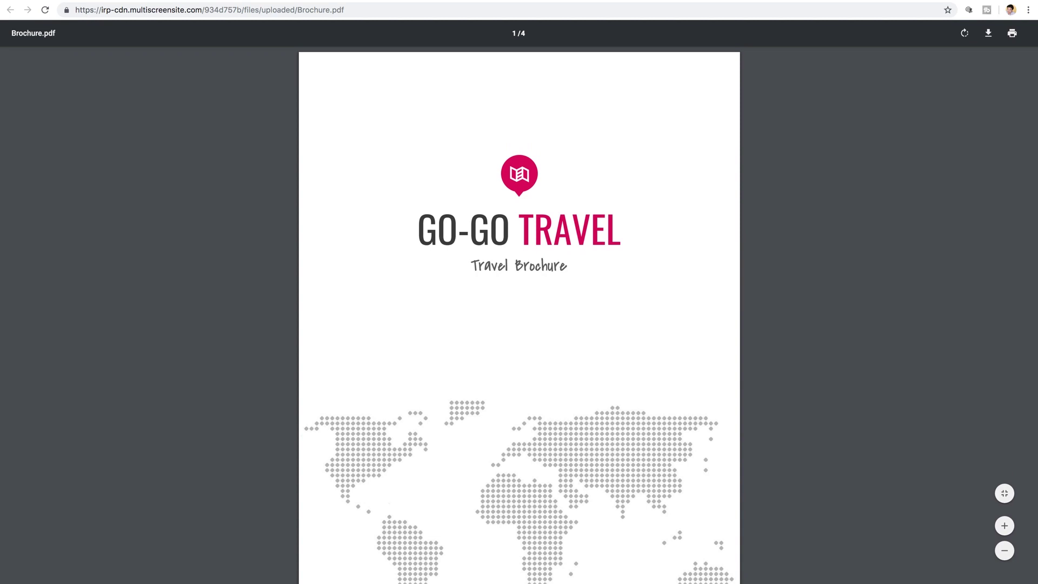
key(ctrl+w)
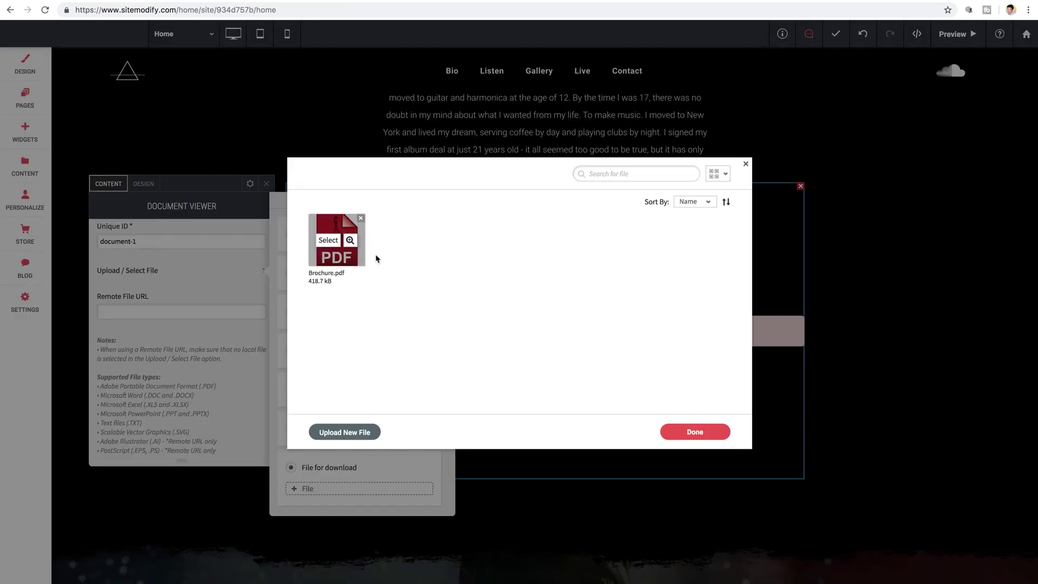
Link Brochure.pdf to the Document Viewer, then close the source options and settings panel
click(327, 244)
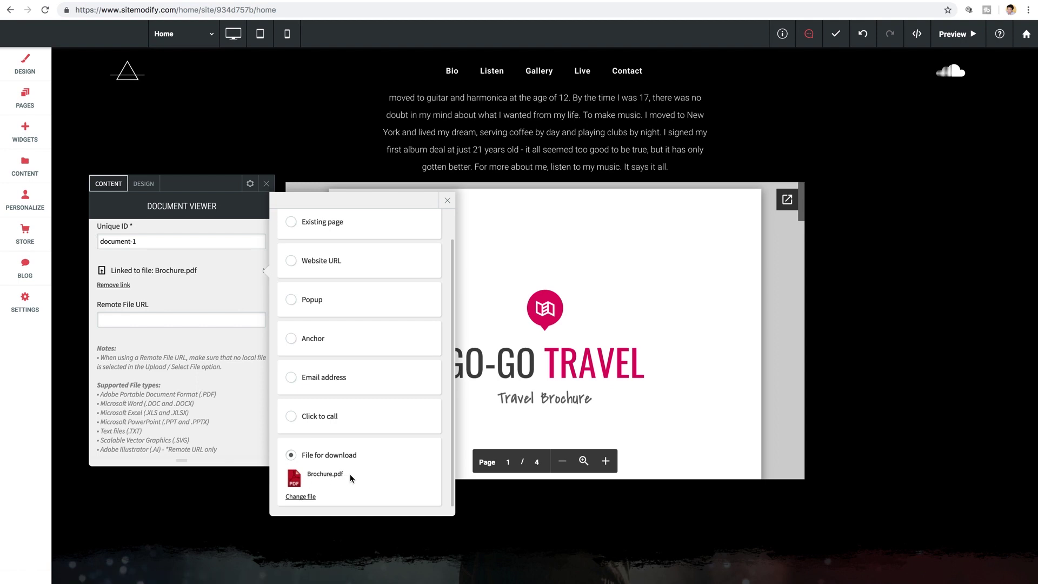
click(447, 201)
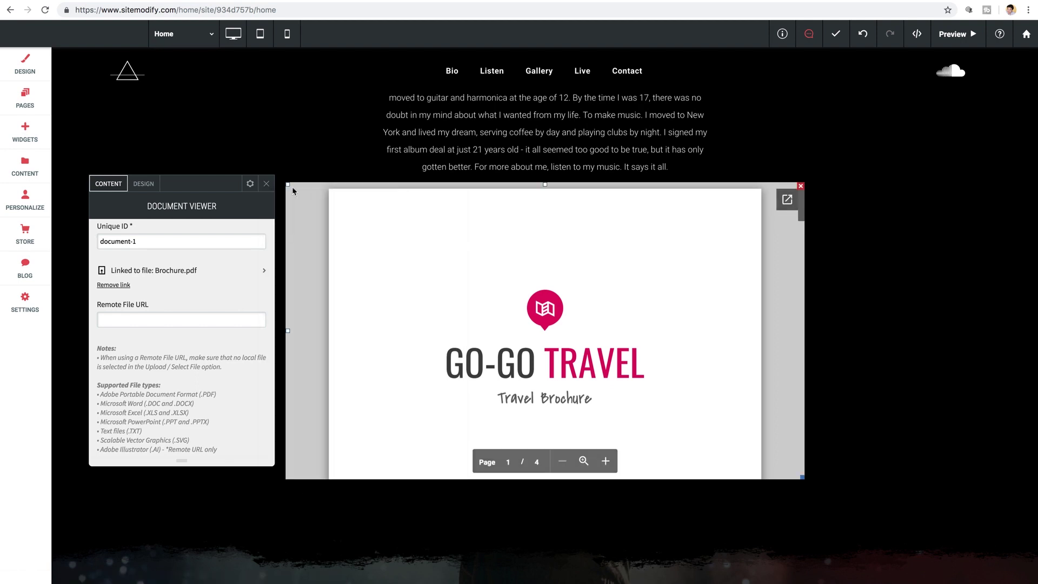
click(265, 184)
scroll(347, 296, down, 1)
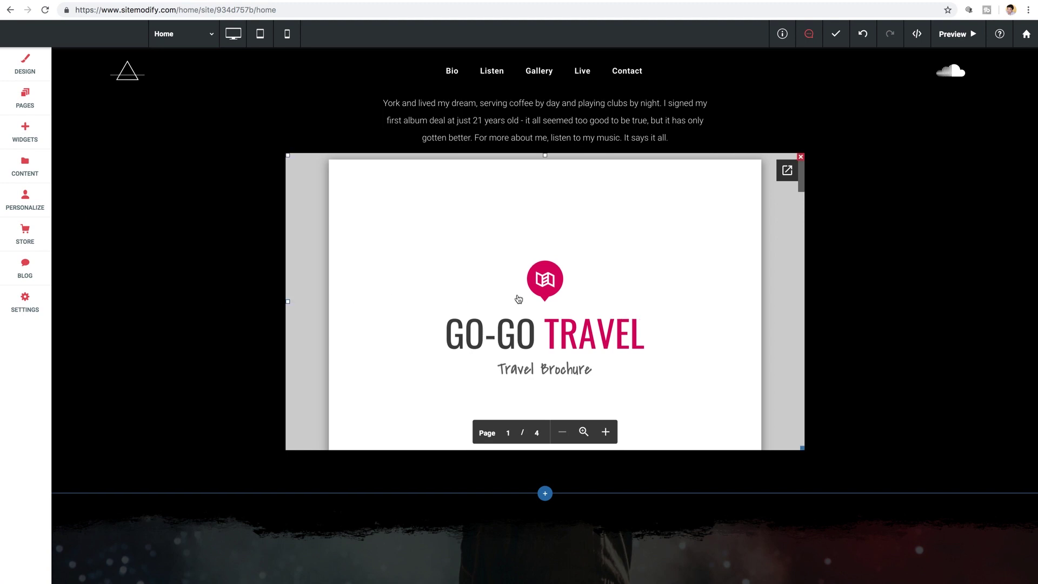
scroll(516, 297, down, 2)
scroll(517, 299, up, 1)
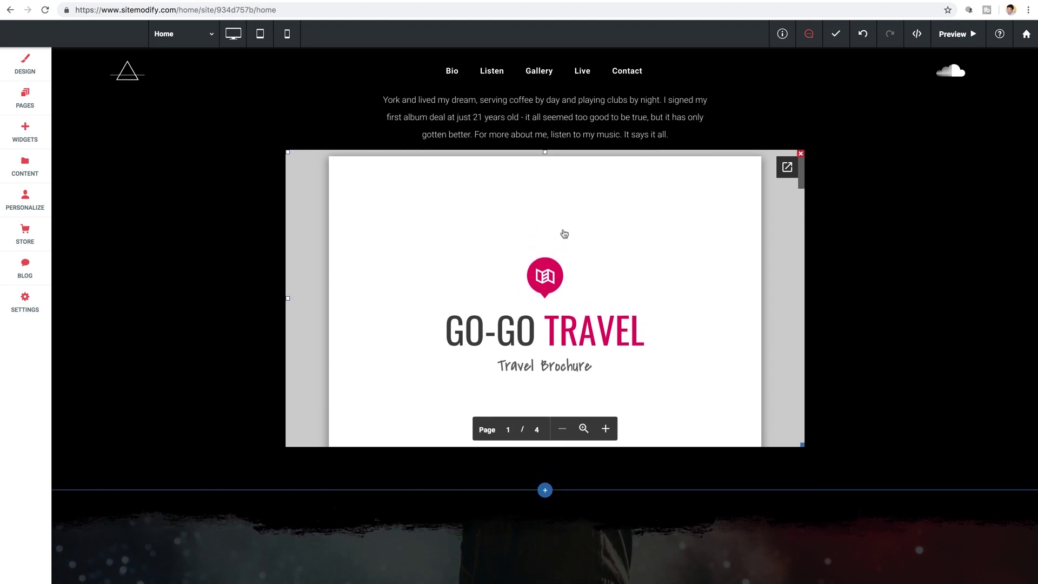
Preview the page, scroll through the brochure viewer, then return to the editor
click(955, 33)
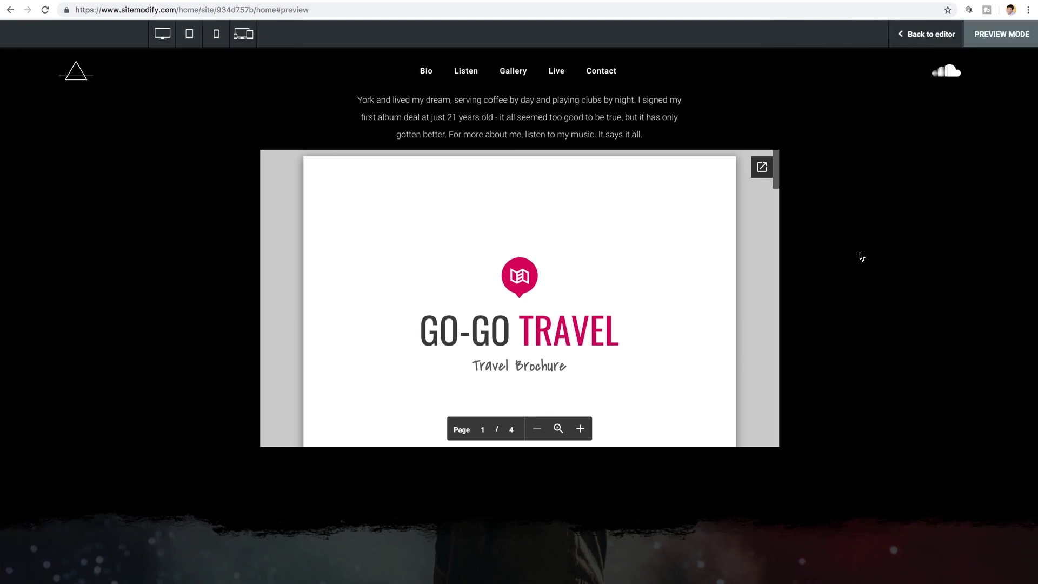
scroll(677, 294, down, 5)
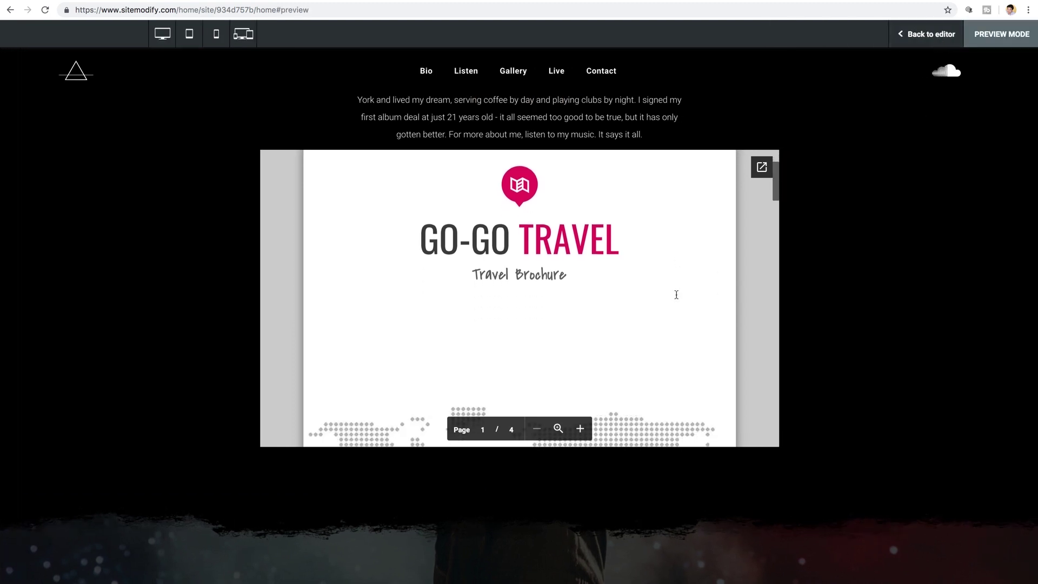
scroll(676, 295, down, 15)
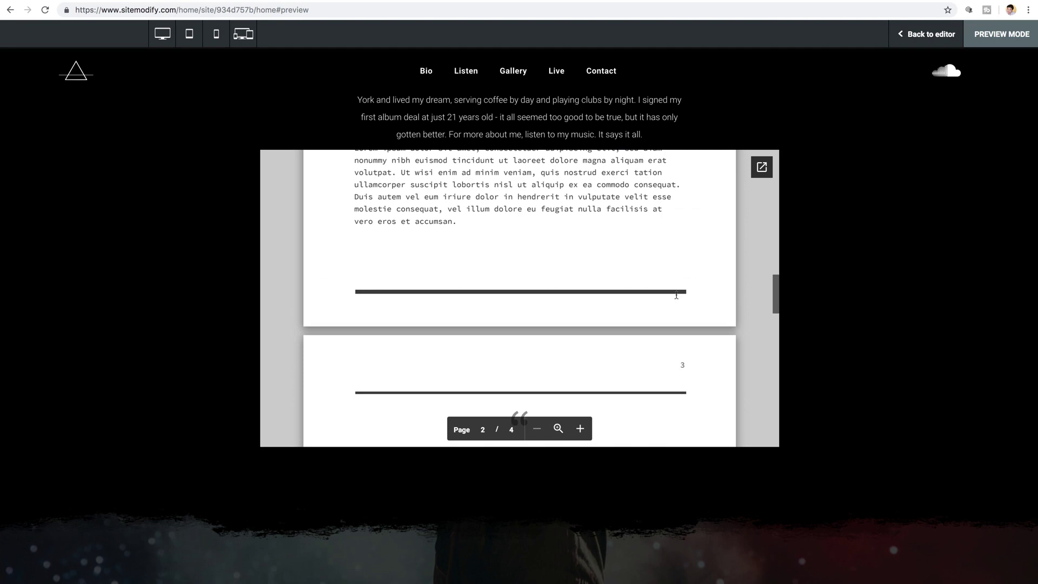
scroll(676, 295, up, 2)
scroll(867, 288, up, 3)
scroll(867, 287, down, 4)
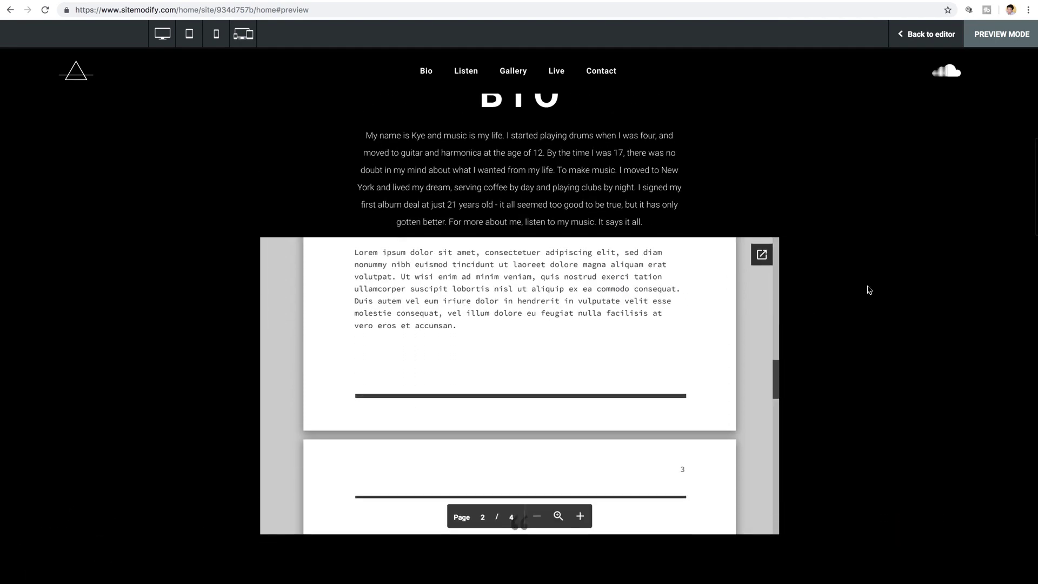
scroll(868, 290, up, 2)
scroll(618, 309, up, 4)
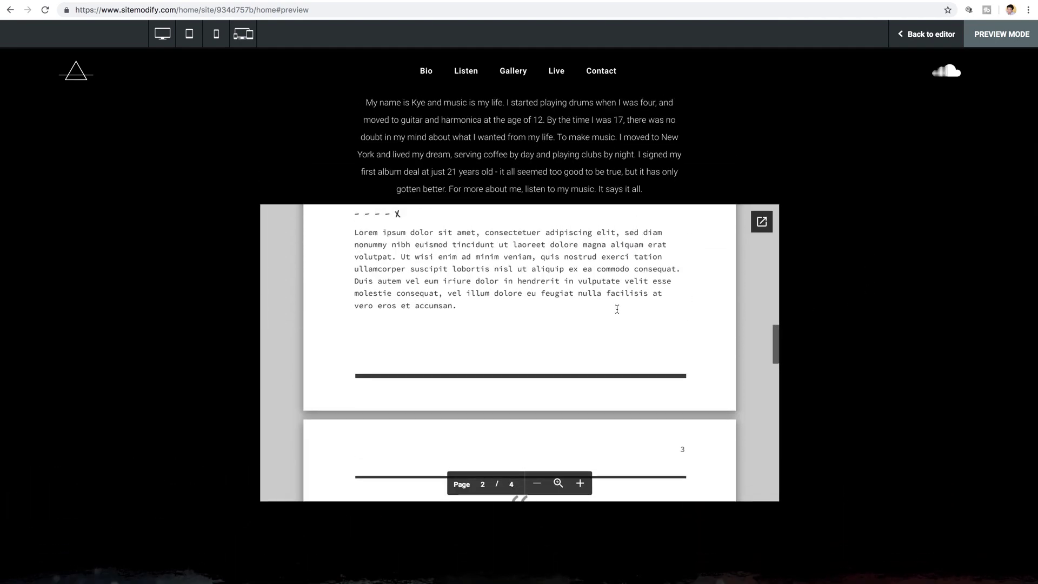
scroll(619, 308, up, 8)
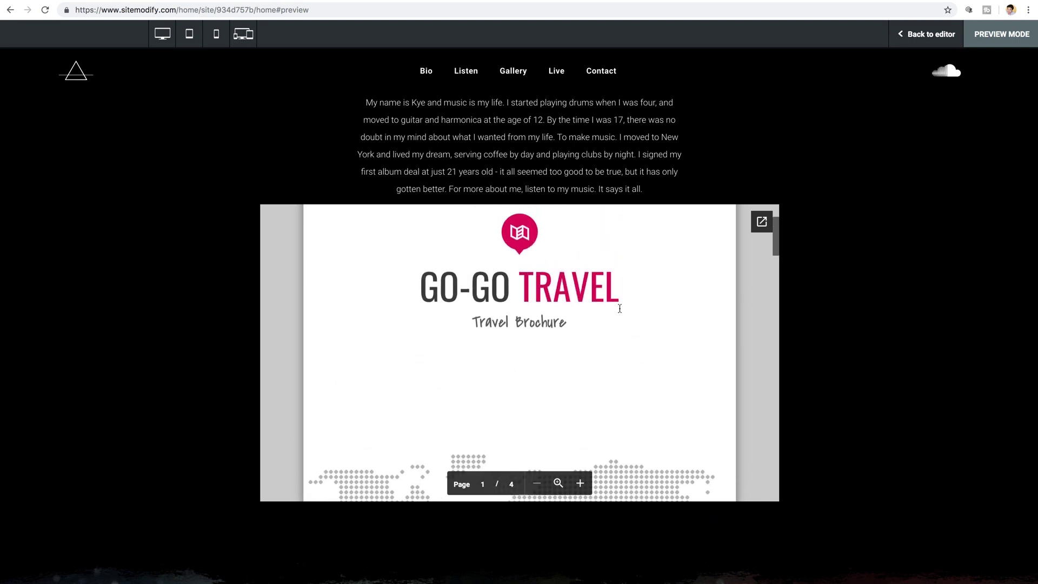
scroll(620, 308, up, 2)
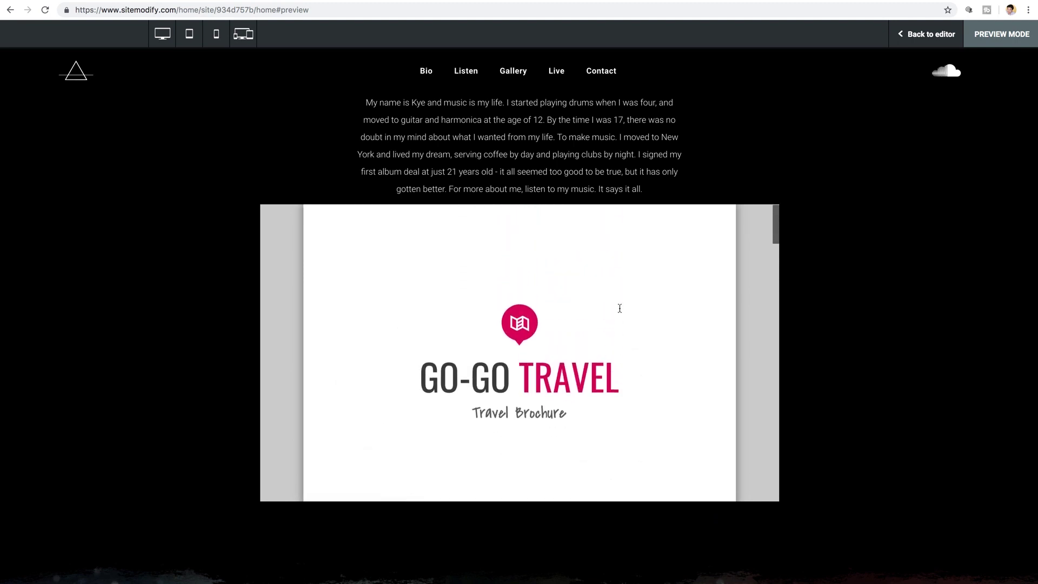
click(927, 34)
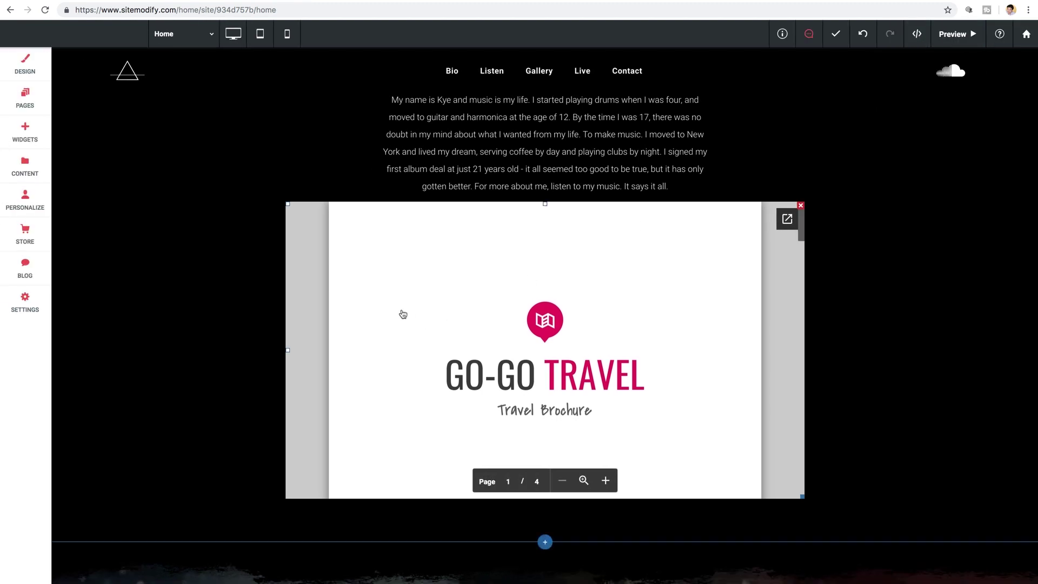
Select the brochure Document Viewer widget to show its settings
scroll(403, 314, down, 2)
click(398, 194)
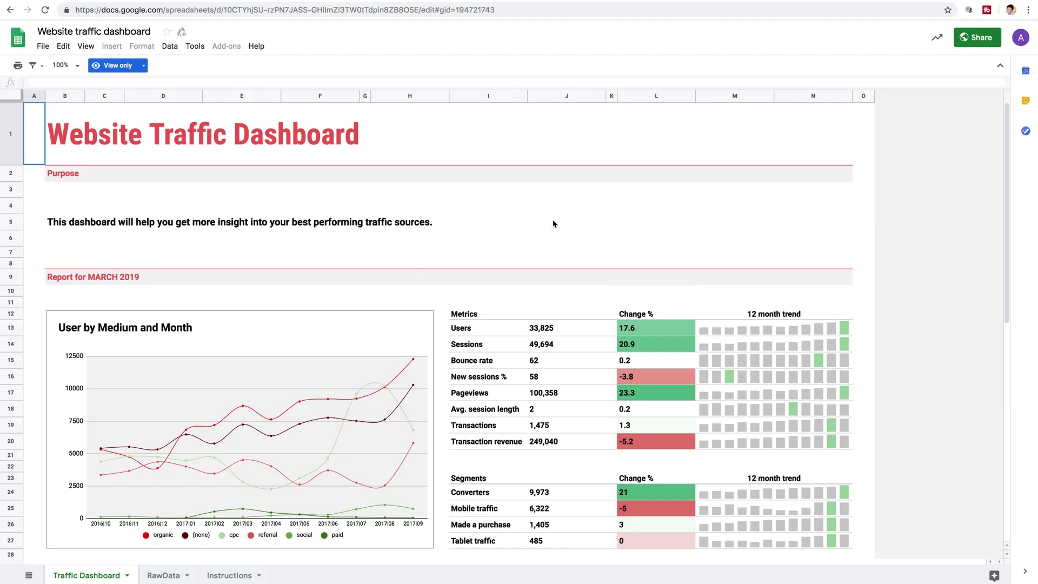
Copy the Website traffic dashboard's public link from the Share dialog
click(975, 41)
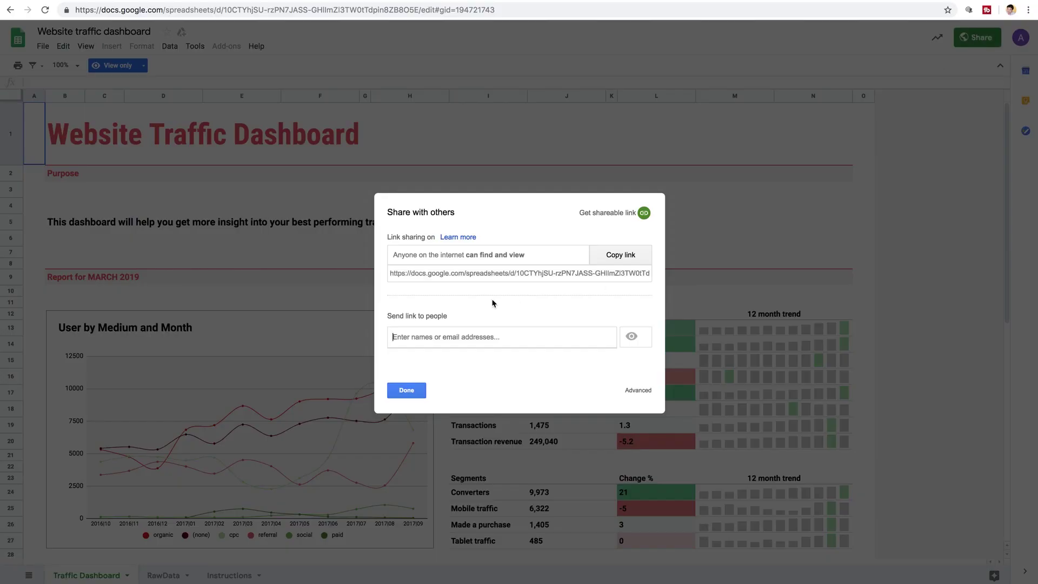
click(620, 259)
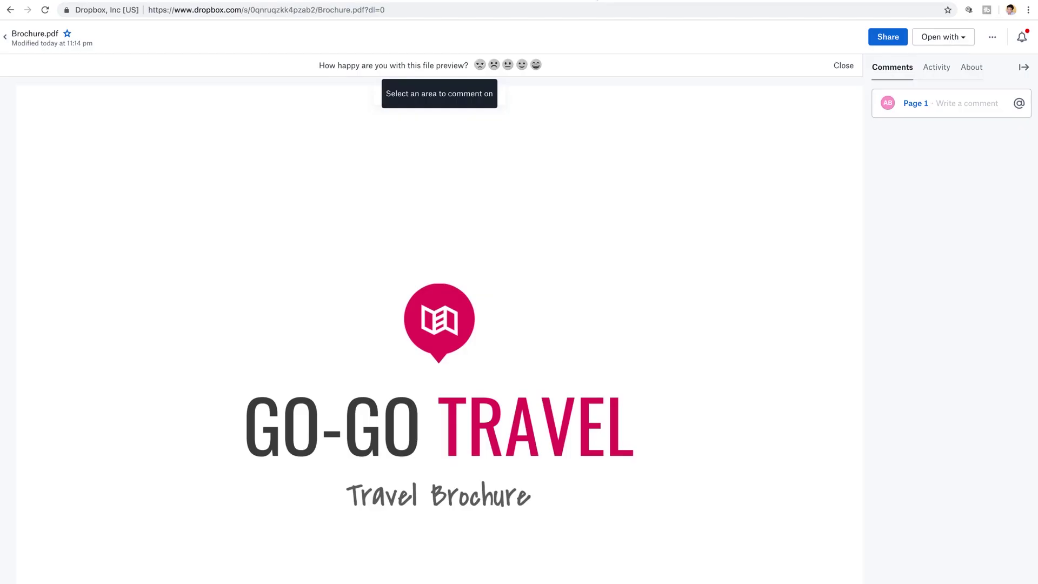
Edit the Brochure.pdf Dropbox address so it ends in dl=1 instead of dl=0
scroll(254, 267, down, 8)
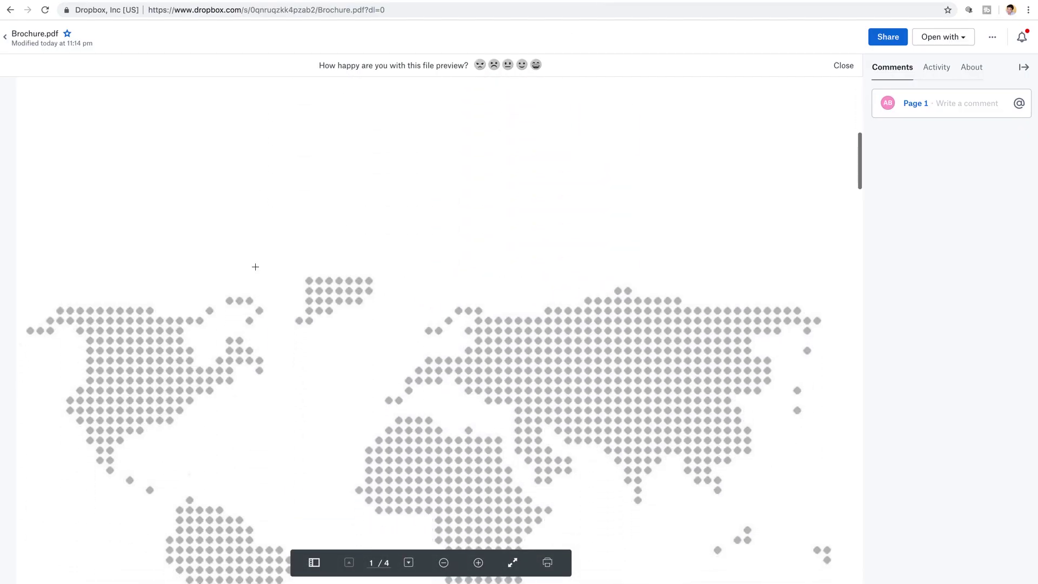
scroll(255, 266, up, 8)
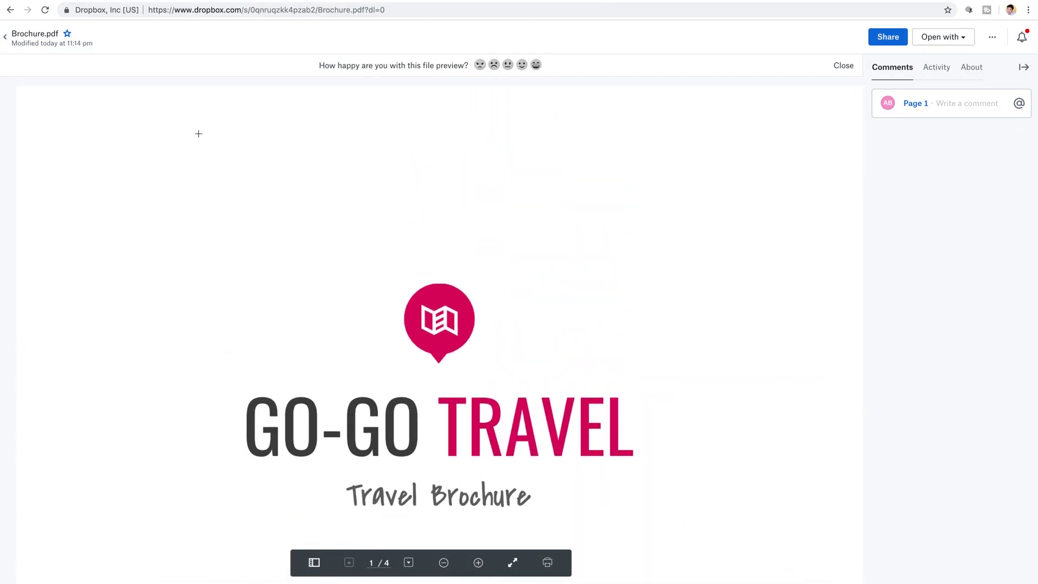
click(371, 10)
drag(372, 11, 388, 10)
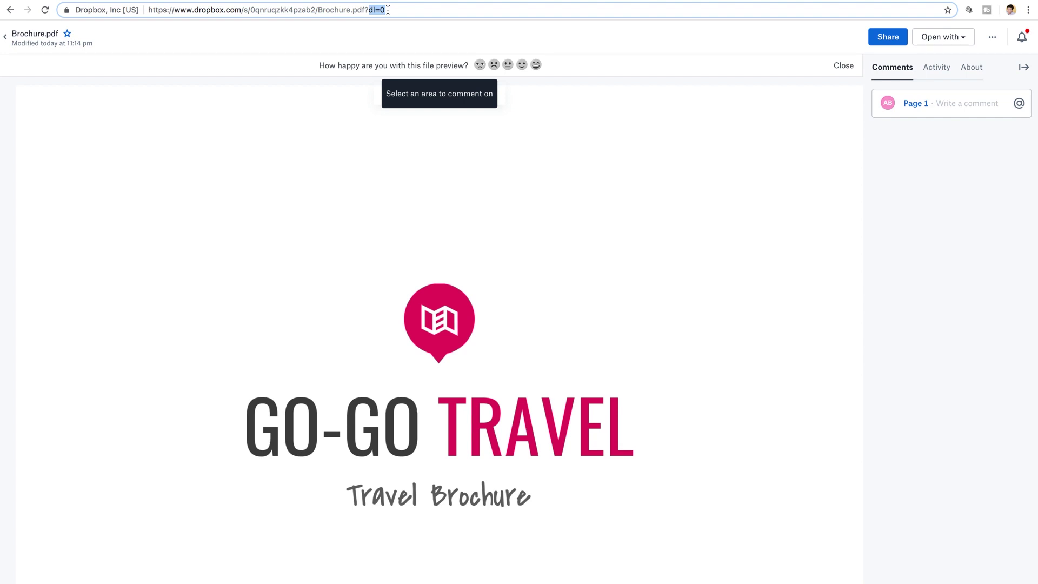
click(388, 10)
key(BackSpace)
text(1)
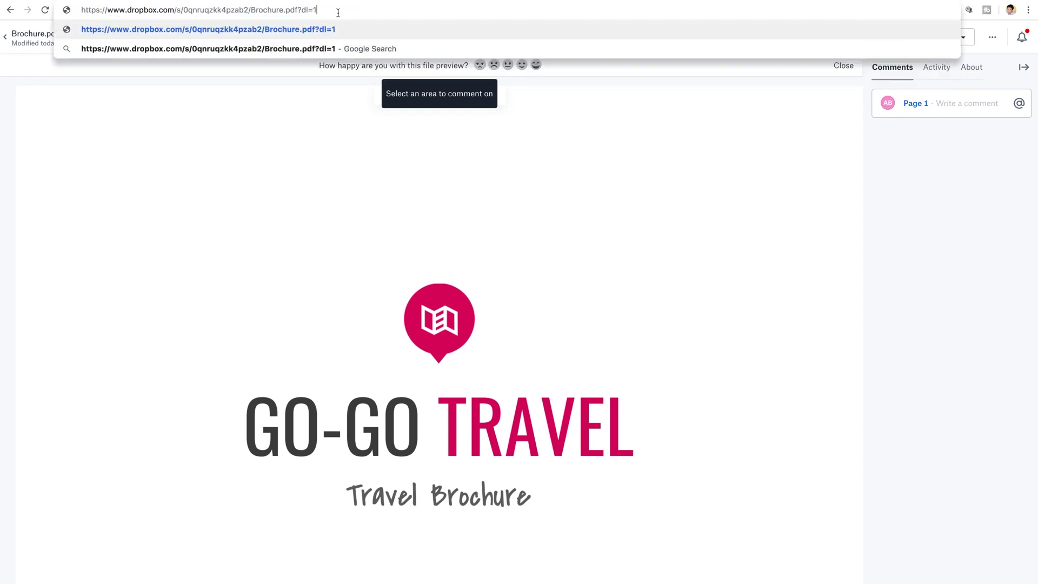
drag(318, 9, 303, 10)
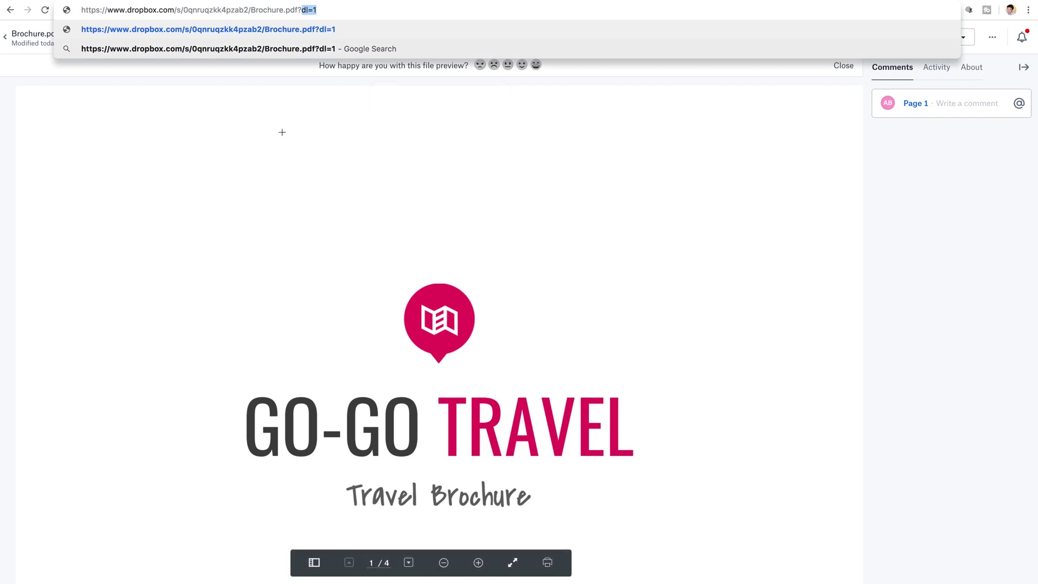
click(269, 79)
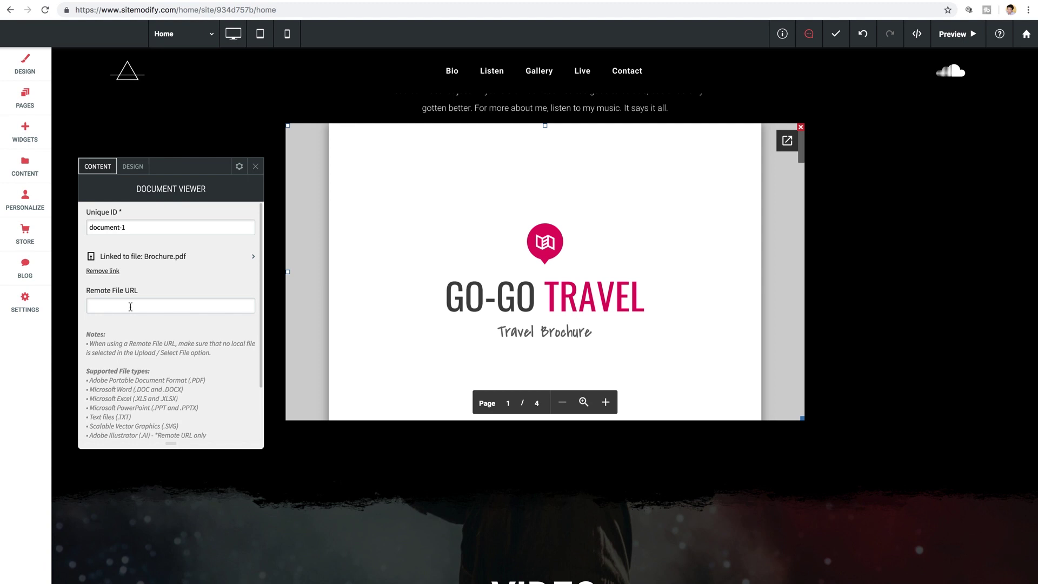
Replace Brochure.pdf with the pasted Google Sheets link as the viewer's remote file URL
click(106, 271)
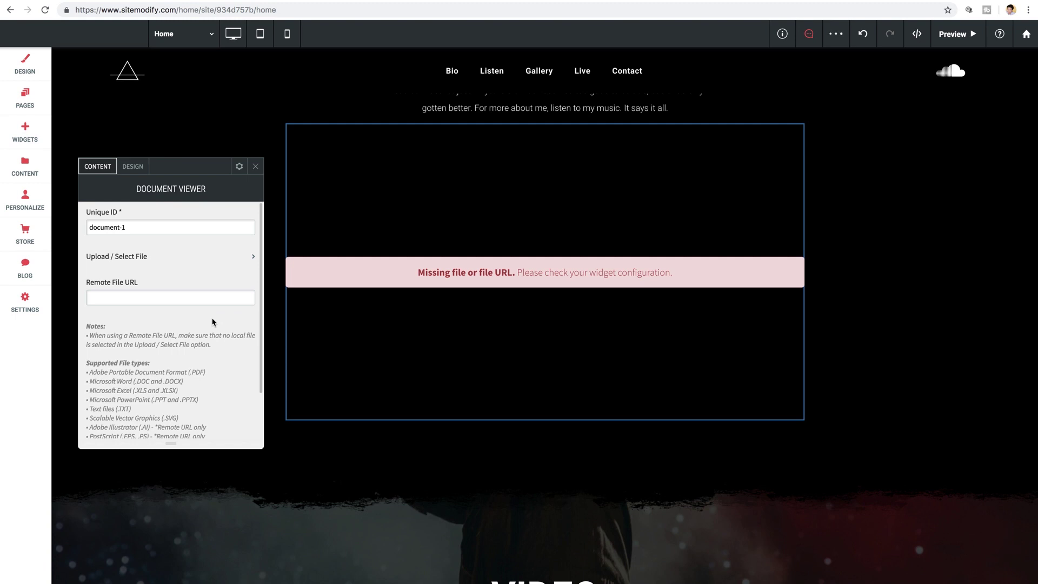
click(113, 298)
key(super+v)
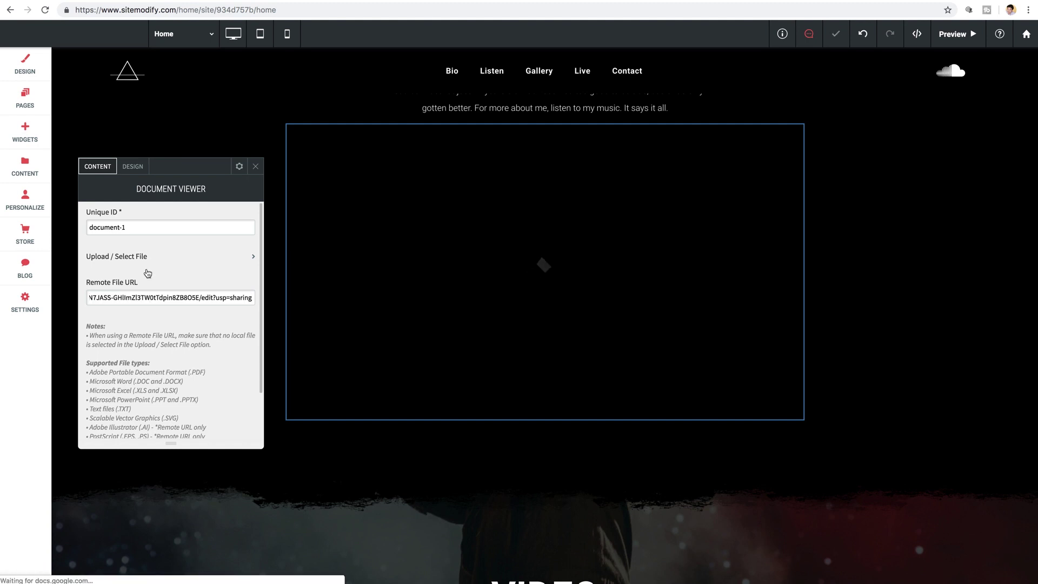
click(147, 271)
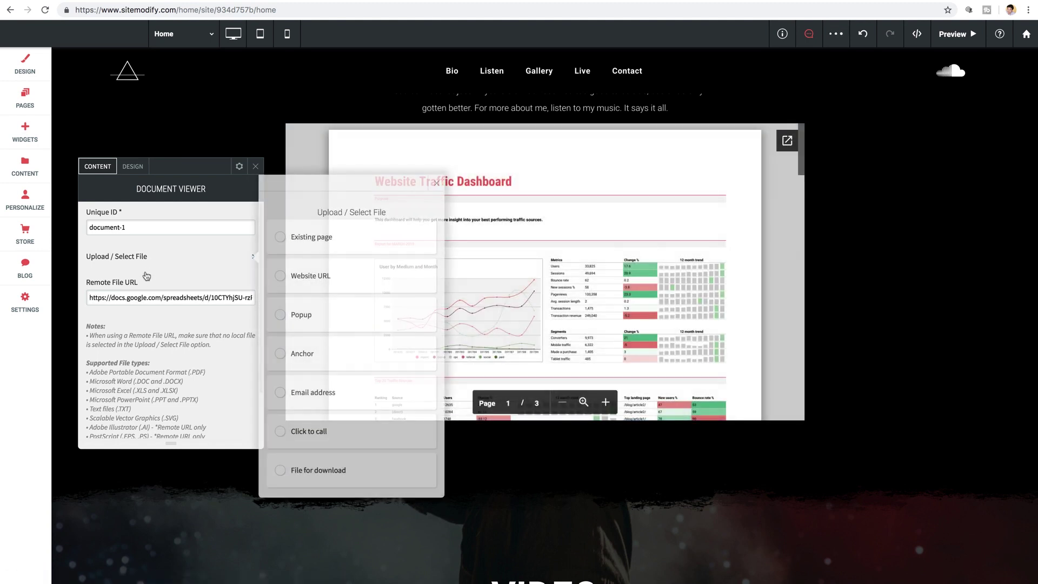
click(157, 317)
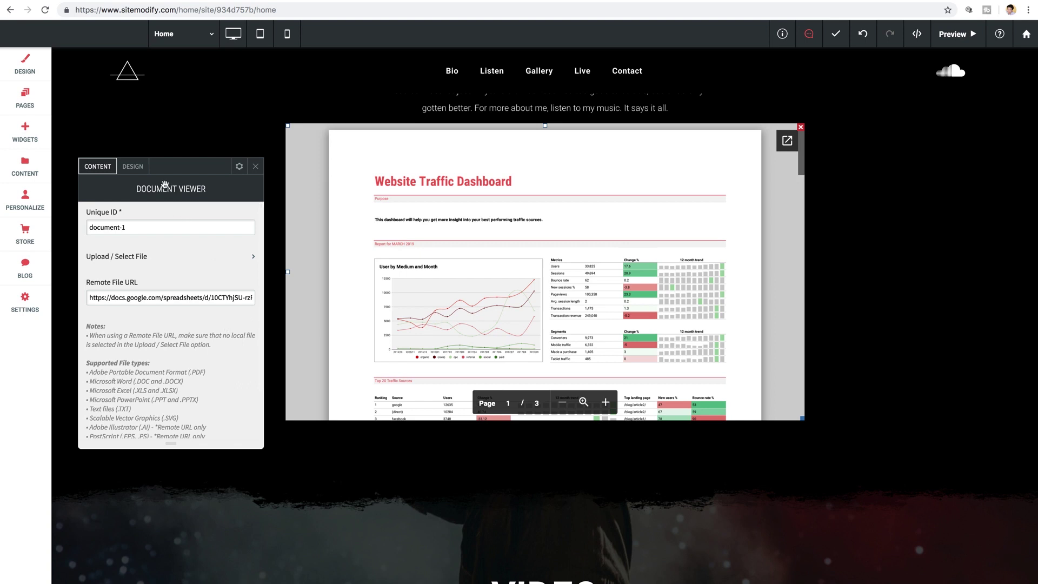
Set the Document Viewer's design border to 8px and close its settings panel
click(142, 169)
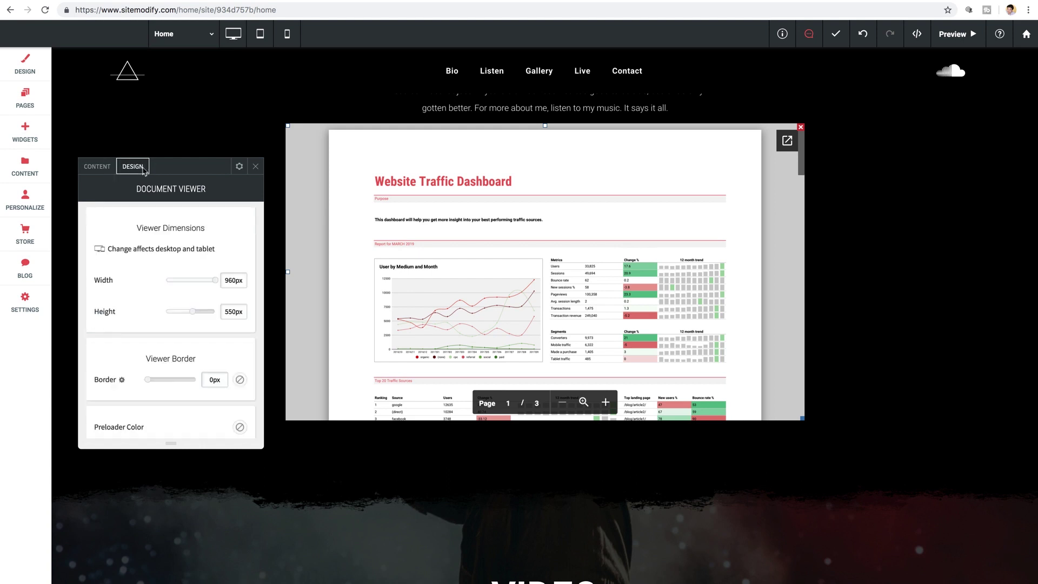
drag(176, 165, 195, 163)
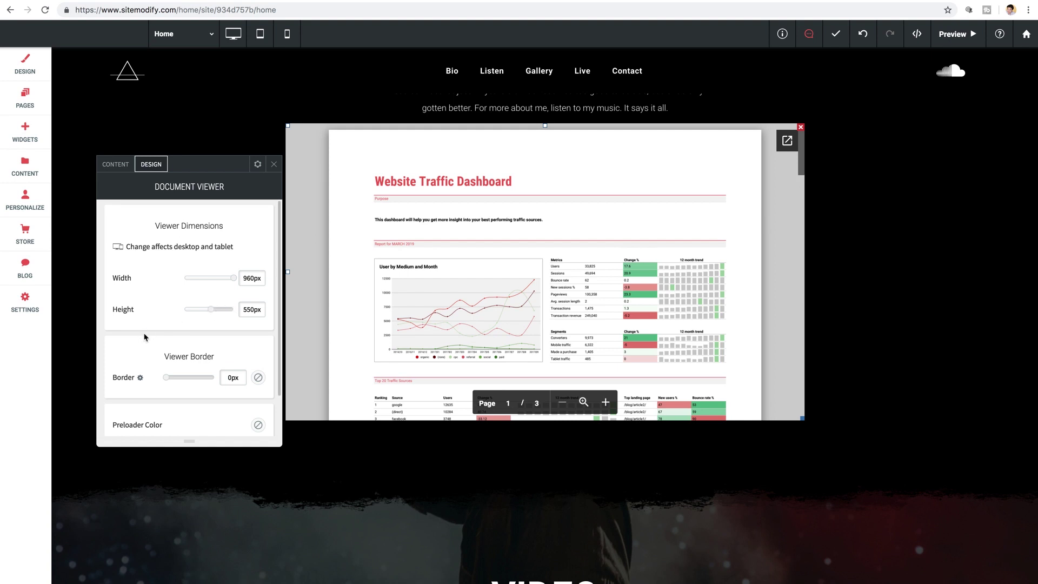
scroll(143, 335, down, 2)
mouse_move(166, 332)
mouse_down()
mouse_move(207, 334)
mouse_move(182, 332)
mouse_up()
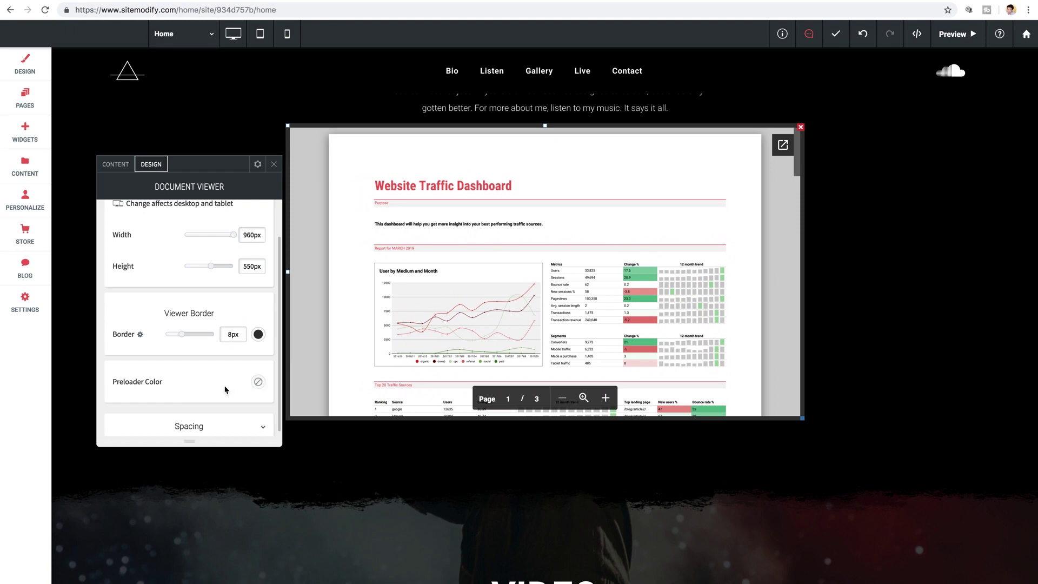
click(274, 164)
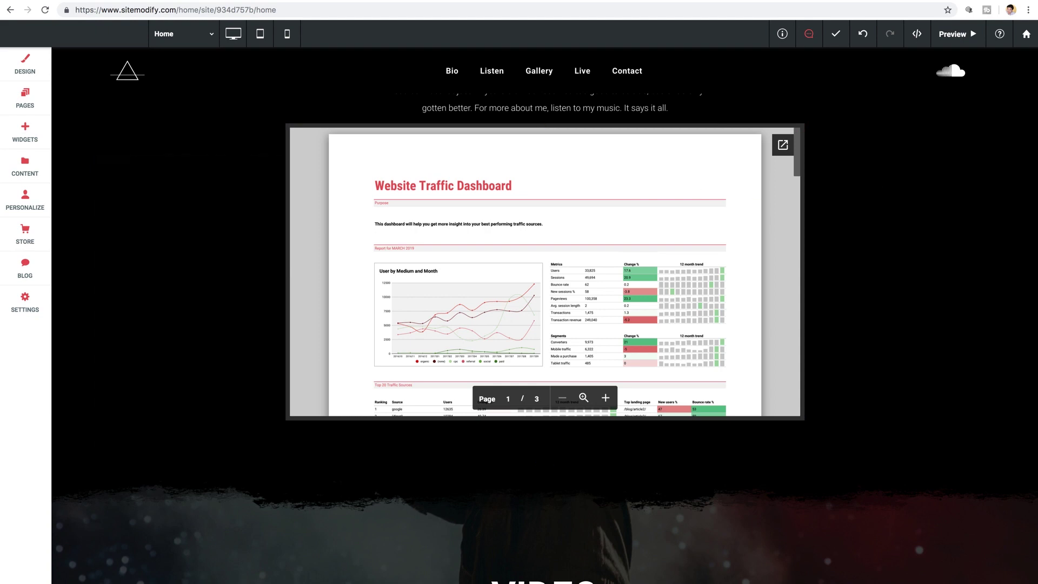